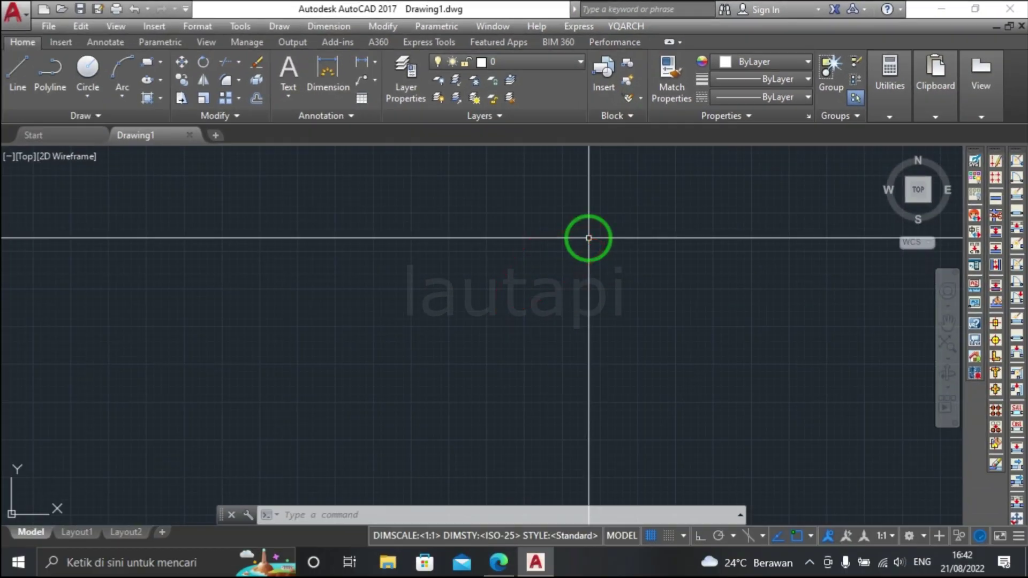
Step: Hide the classic menu bar by setting MENUBAR to 0
key(Escape)
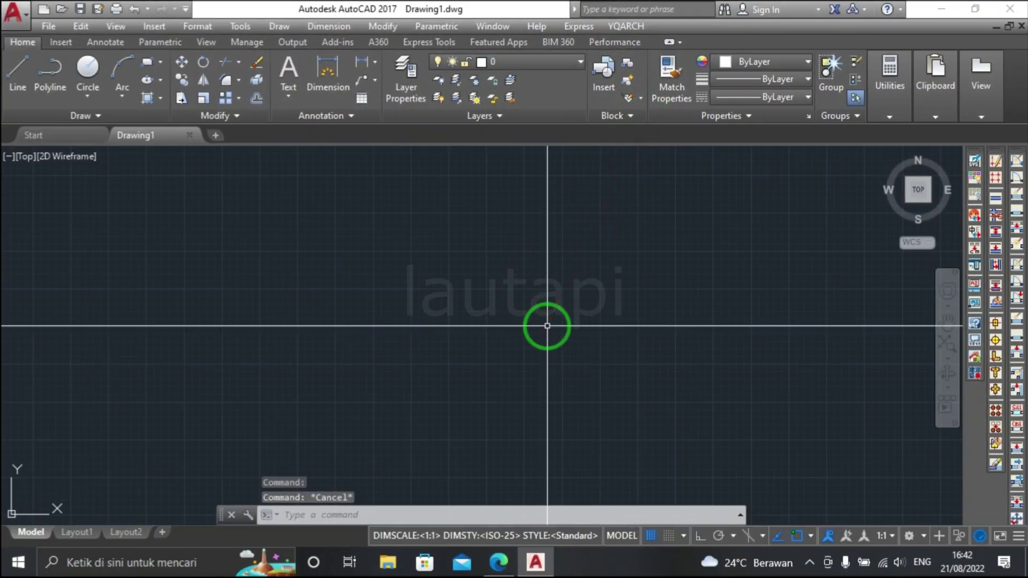
text(menubar)
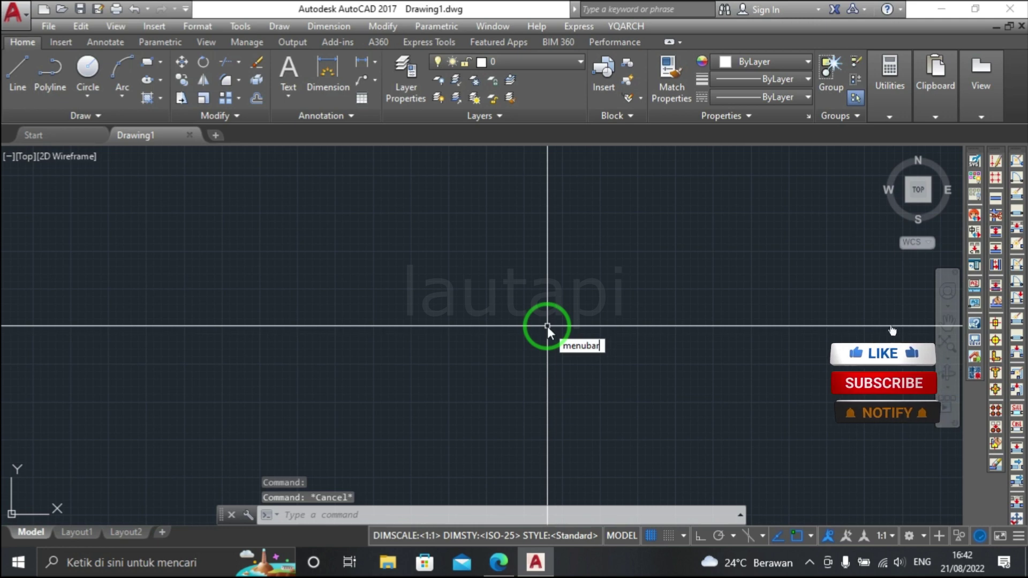
key(Return)
text(0)
key(Return)
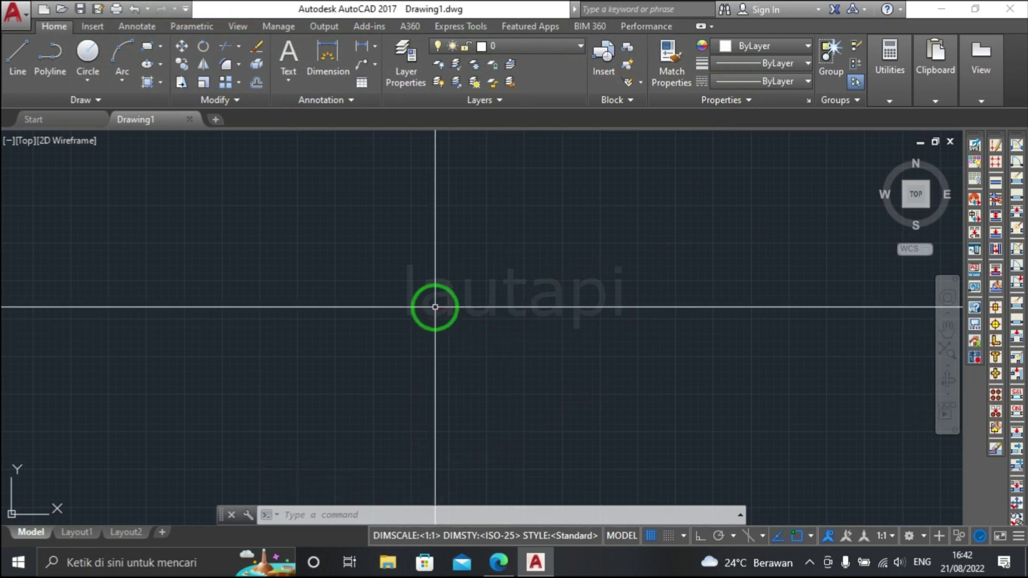
Step: Set MENUBAR back to 1 so the classic menu bar with YQARCH shows
text(bar)
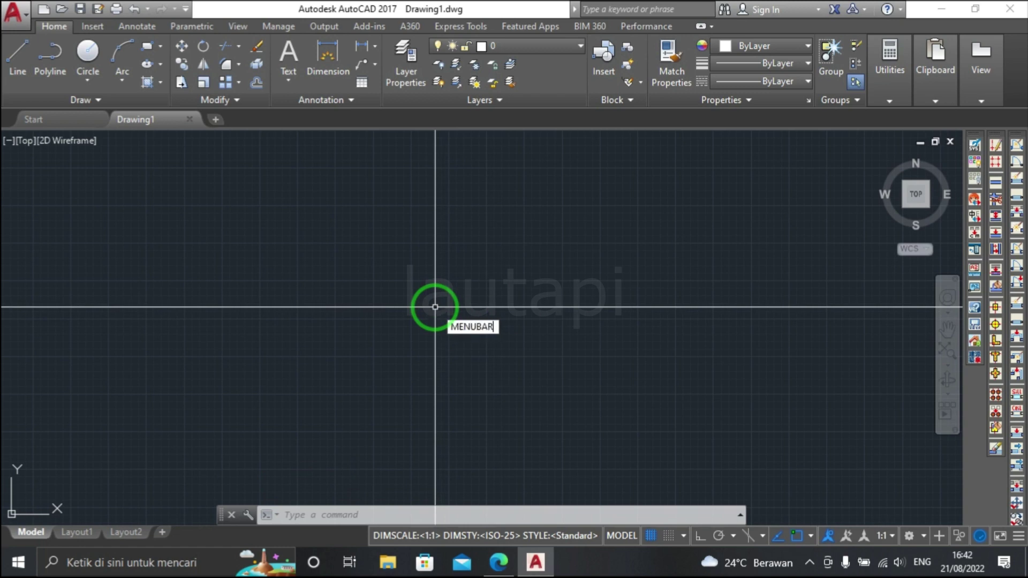
key(Return)
text(1)
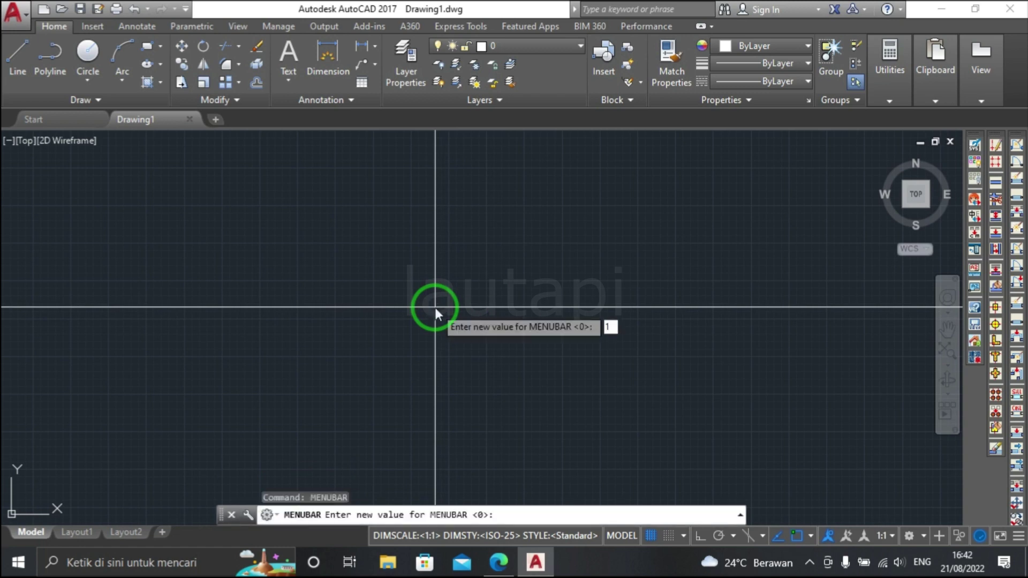
key(Return)
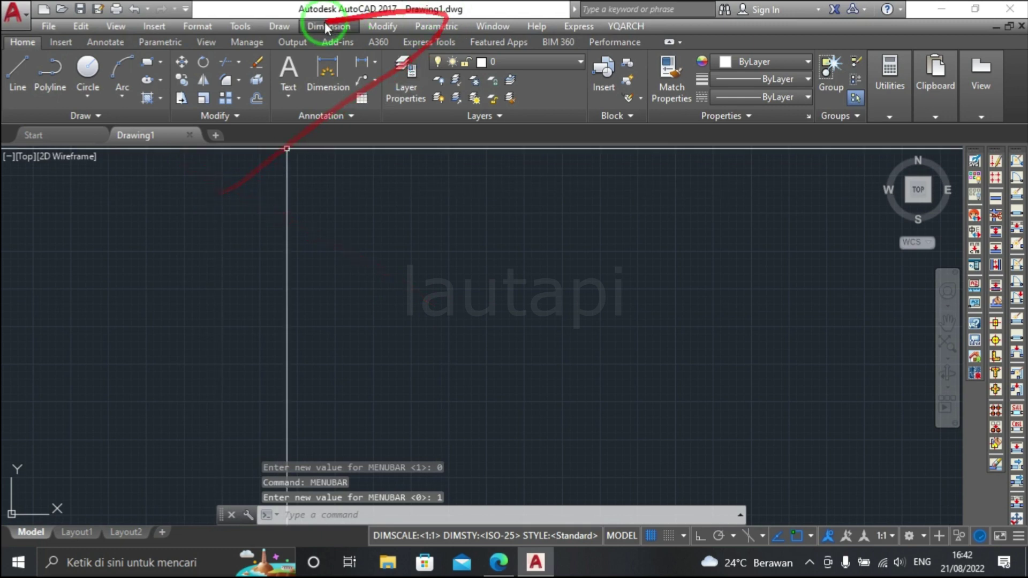
click(631, 29)
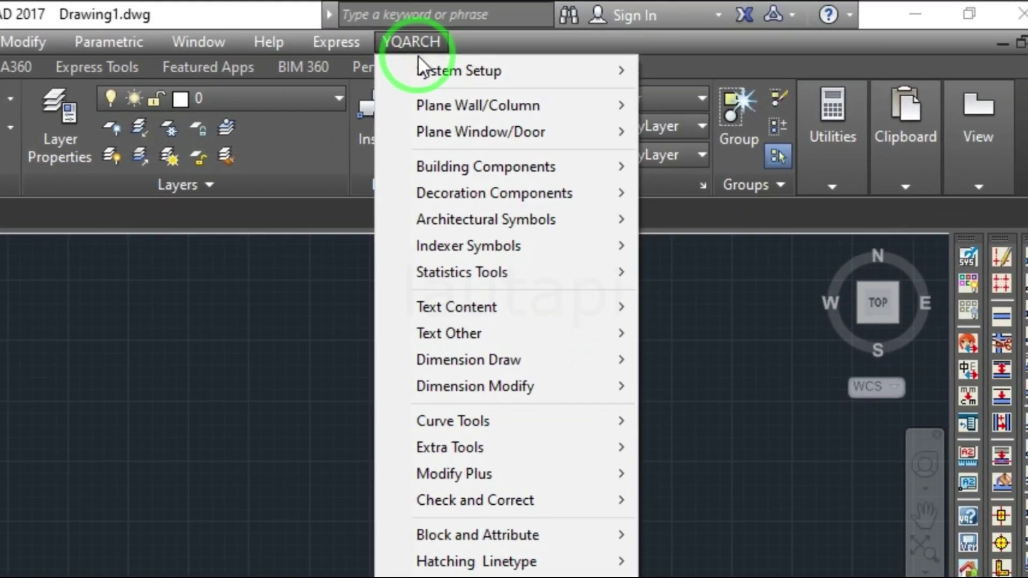
mouse_move(458, 71)
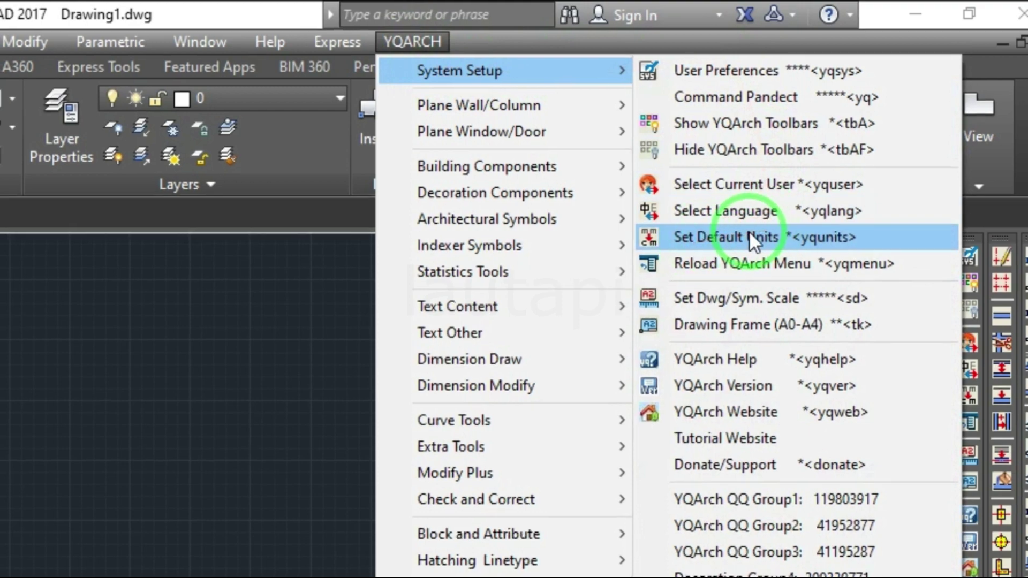
Step: Choose mm as YQArch's default units in the Select Units dialog
click(748, 235)
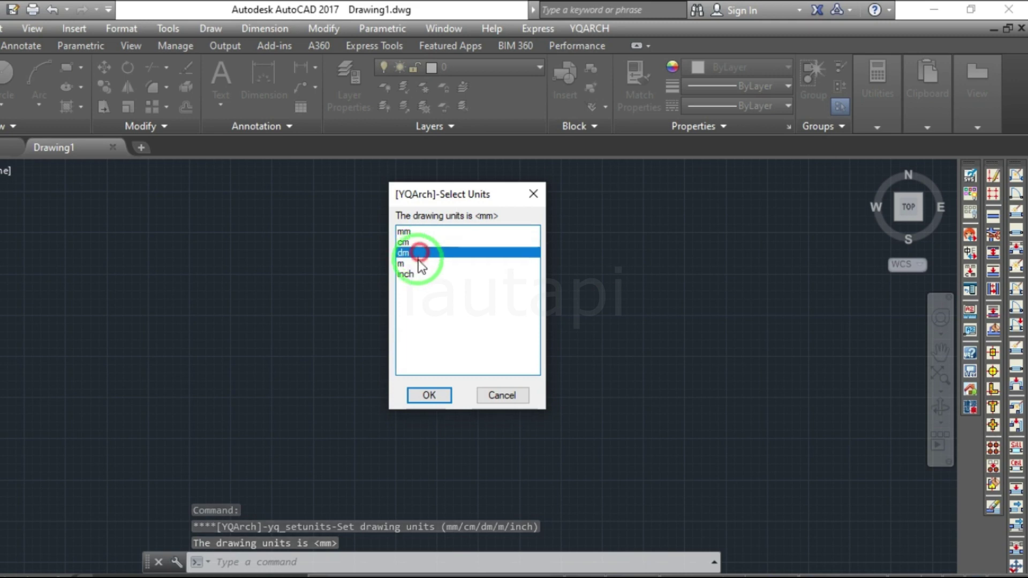
drag(422, 249, 416, 262)
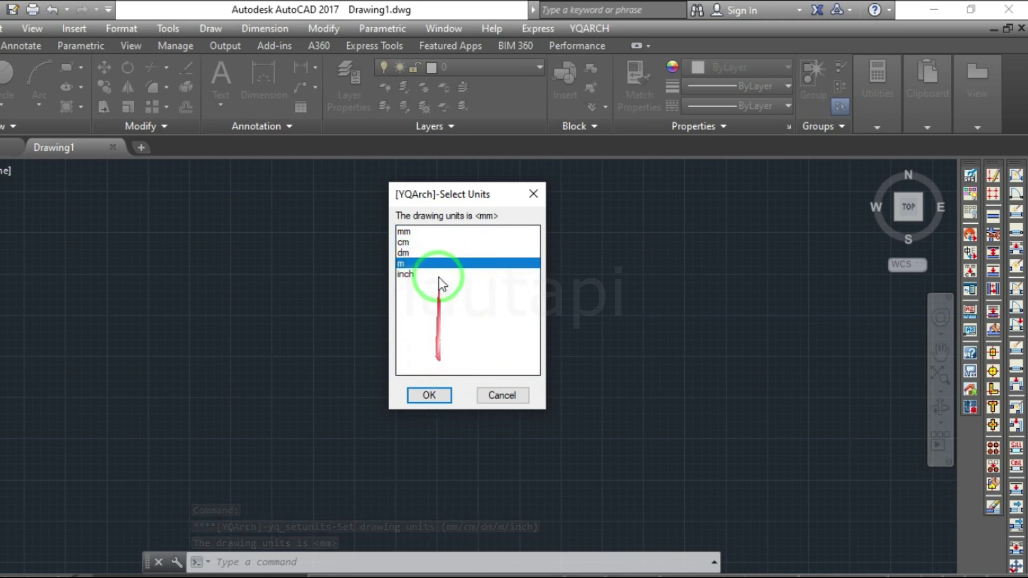
click(408, 232)
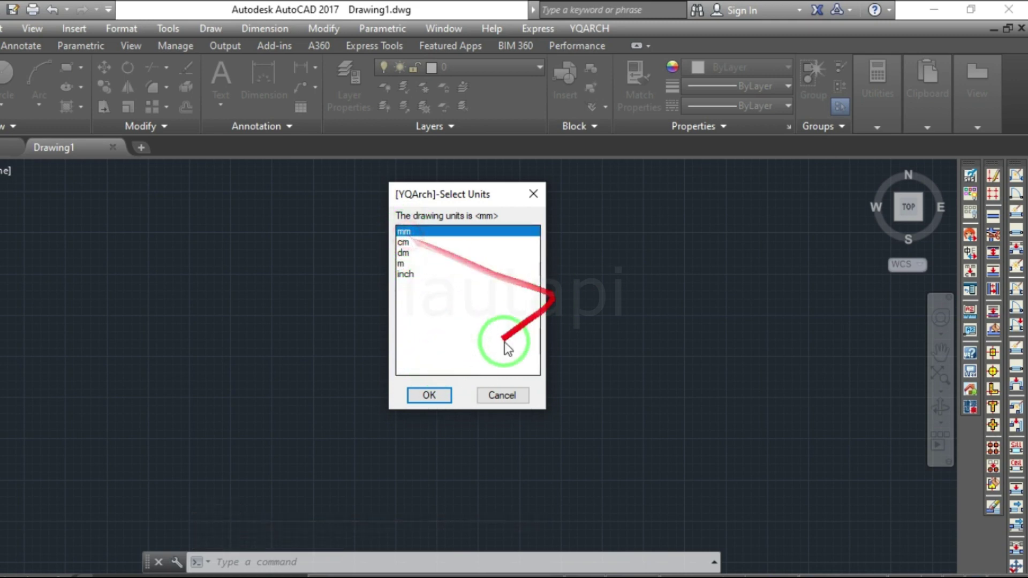
click(440, 396)
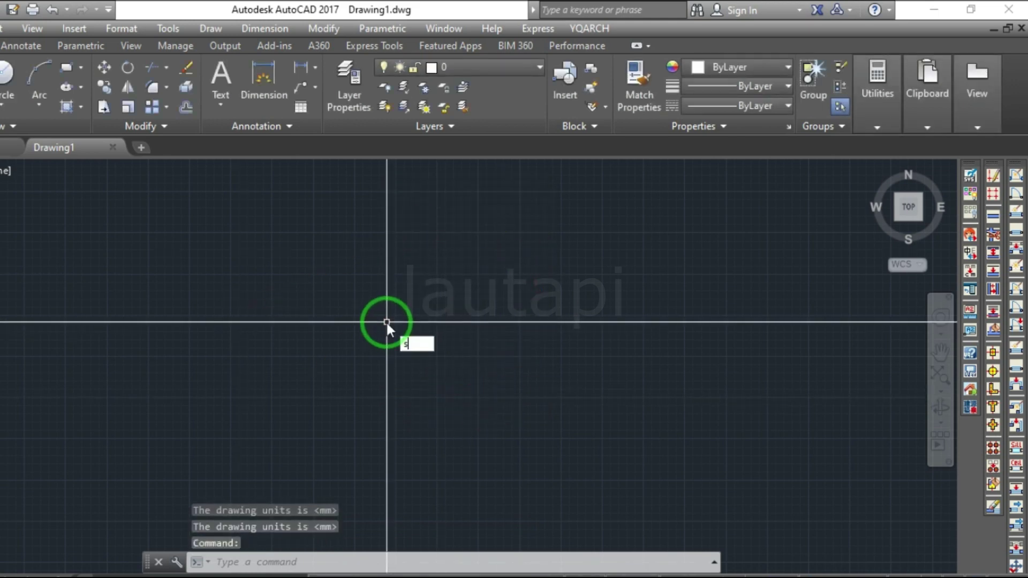
Step: Keep the 1:100 main scale via SD, skipping rescaling of existing objects
text(d)
key(Return)
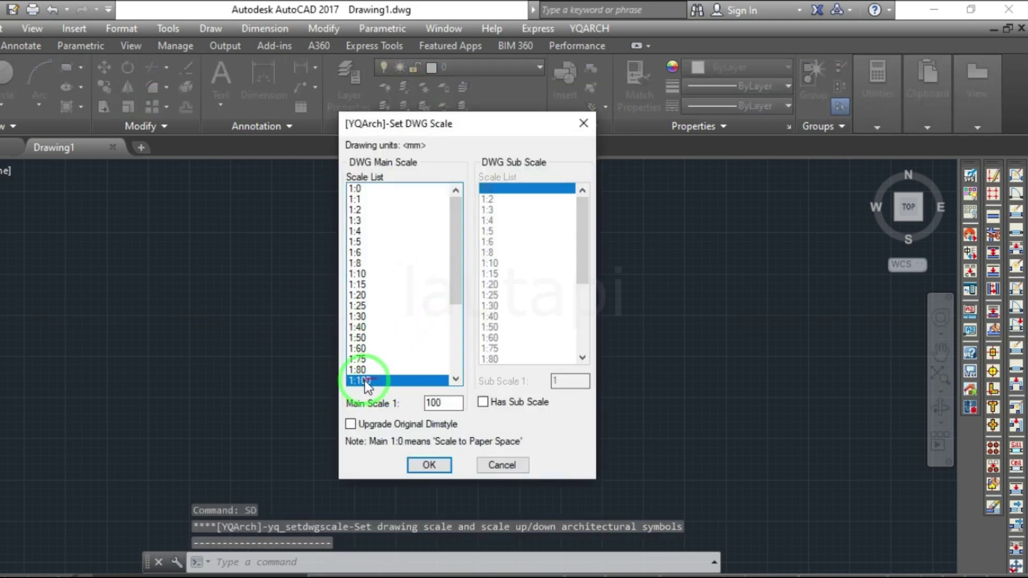
click(431, 463)
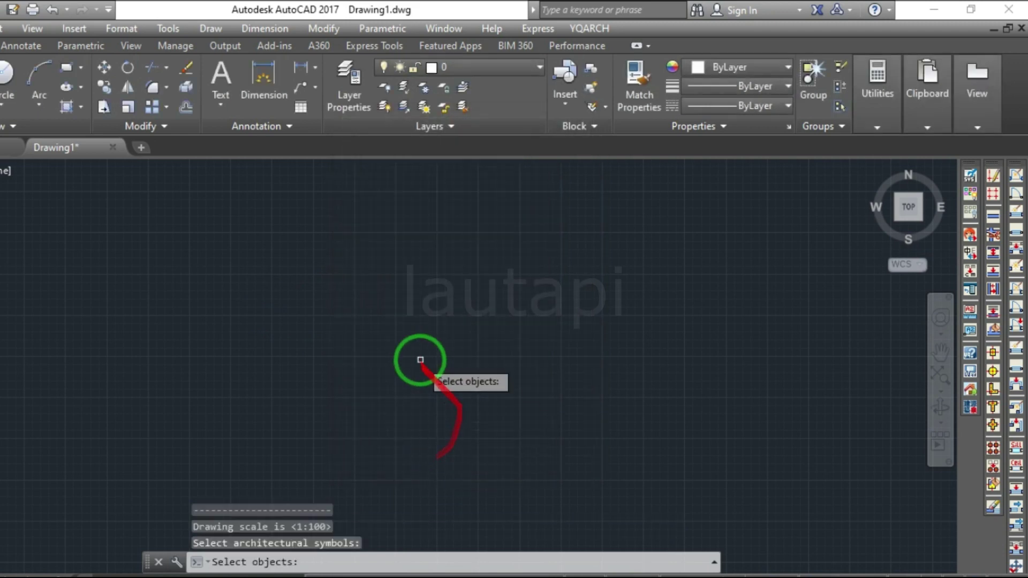
key(Escape)
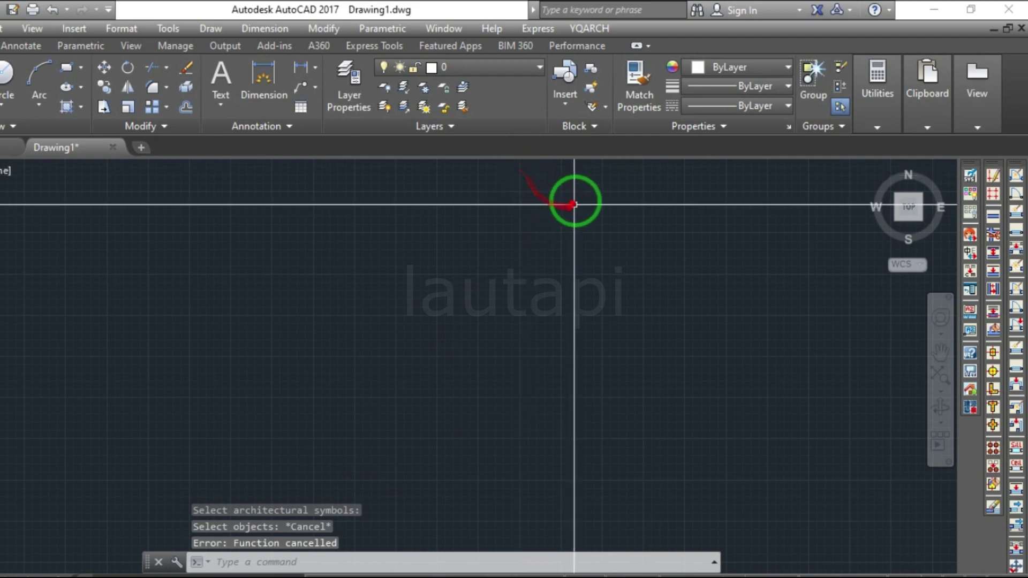
click(585, 33)
mouse_move(635, 72)
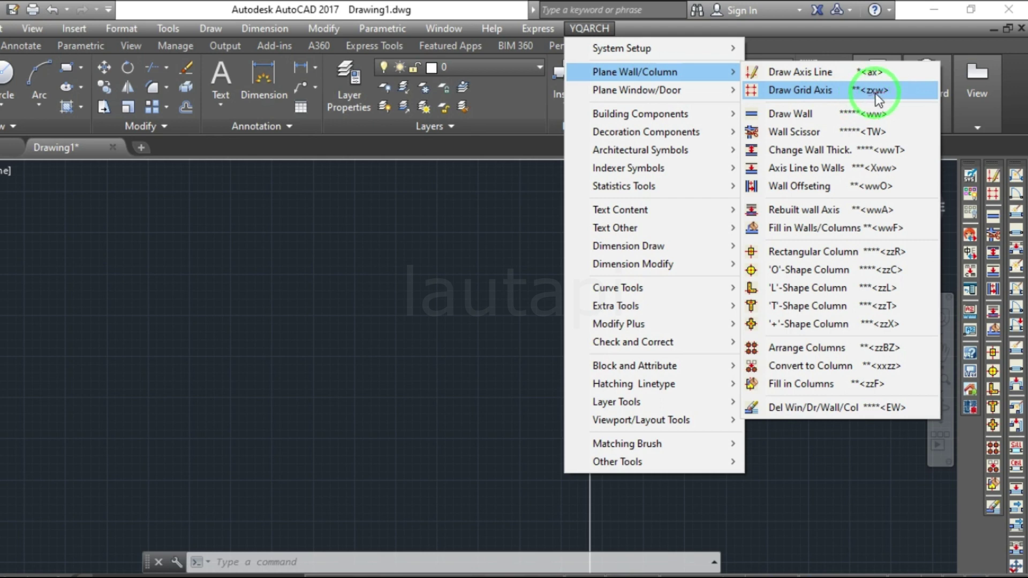
Step: Start the grid axis command with XW and set Breadths to 5*5000
click(453, 278)
click(290, 357)
text(x)
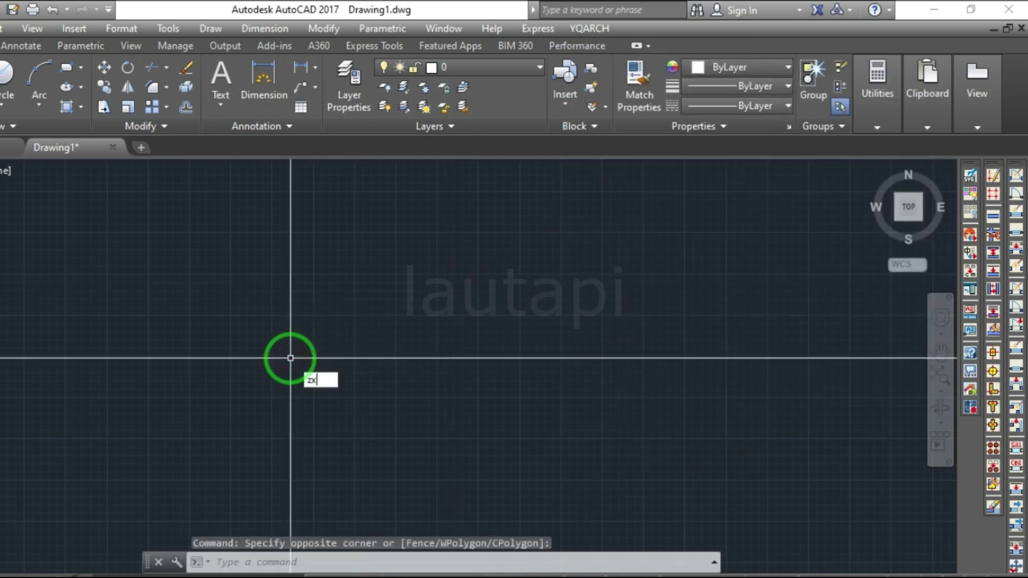
text(w)
key(Return)
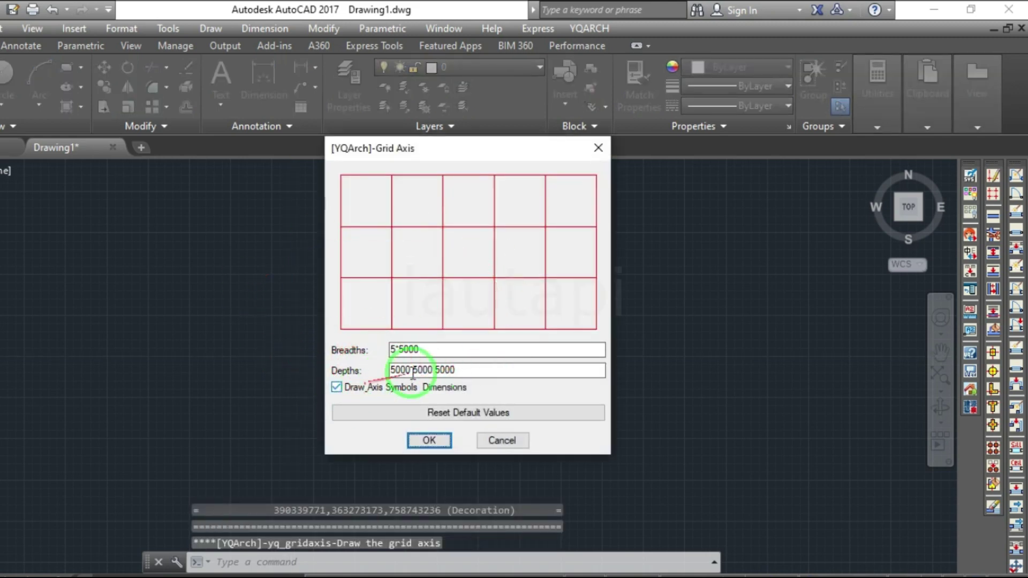
click(392, 350)
double_click(392, 349)
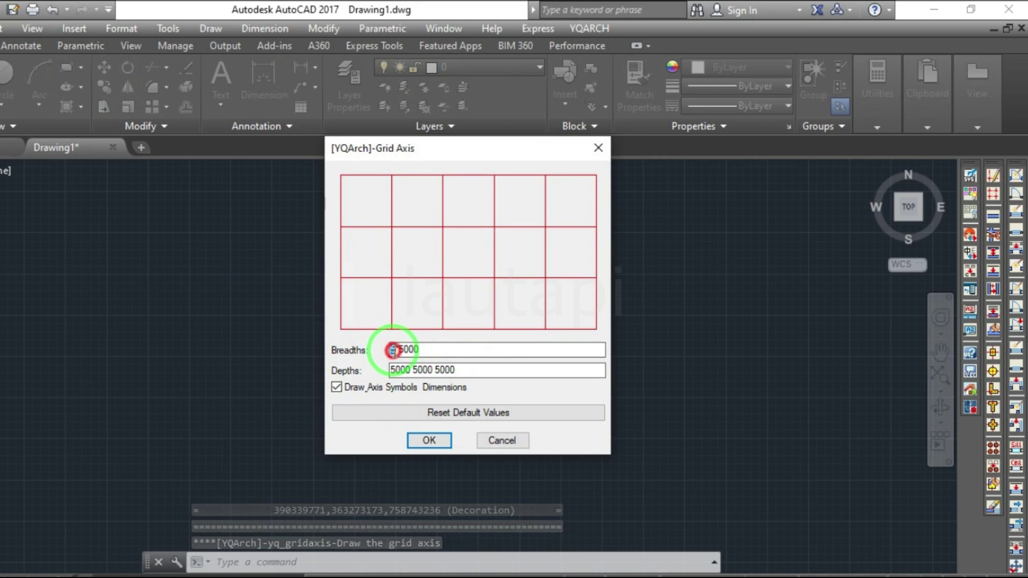
mouse_move(372, 204)
mouse_down()
mouse_move(554, 217)
mouse_move(374, 211)
mouse_move(465, 217)
mouse_move(560, 209)
mouse_up()
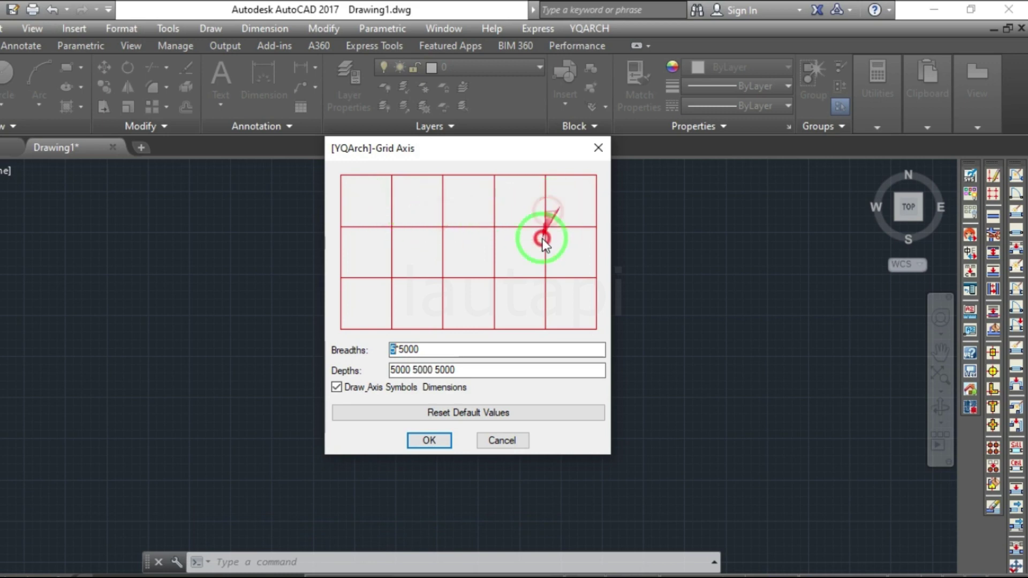
click(420, 351)
drag(423, 350, 399, 350)
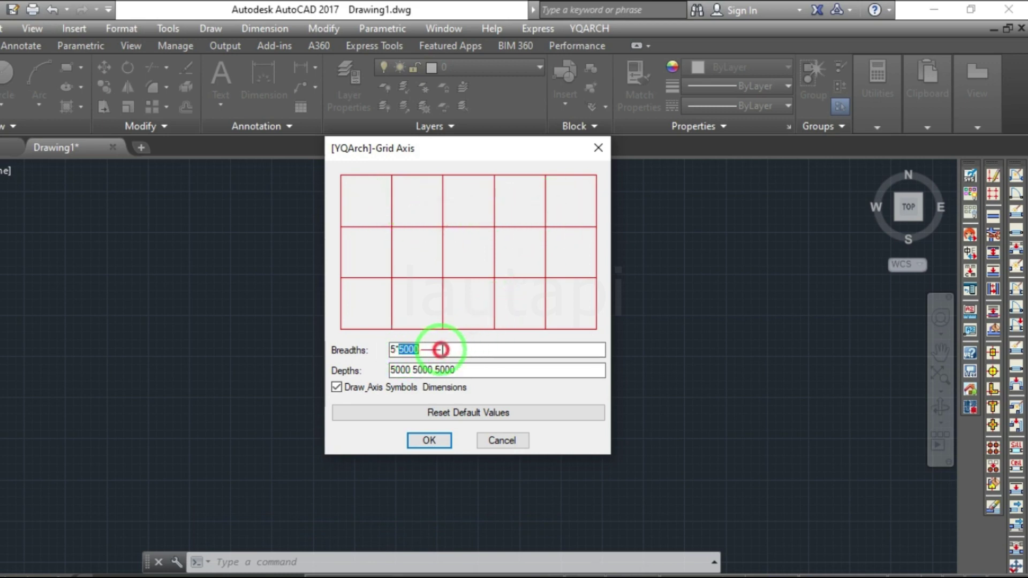
mouse_move(340, 180)
mouse_down()
mouse_move(358, 185)
mouse_move(345, 187)
mouse_move(391, 176)
mouse_move(380, 194)
mouse_move(644, 246)
mouse_move(466, 314)
mouse_move(435, 378)
mouse_move(358, 377)
mouse_up()
click(407, 369)
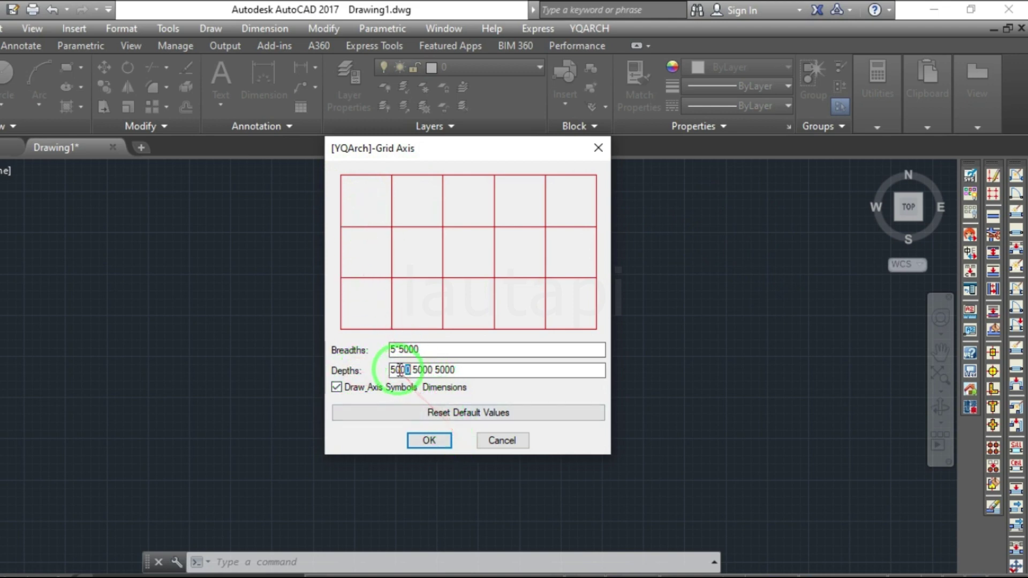
drag(390, 370, 420, 371)
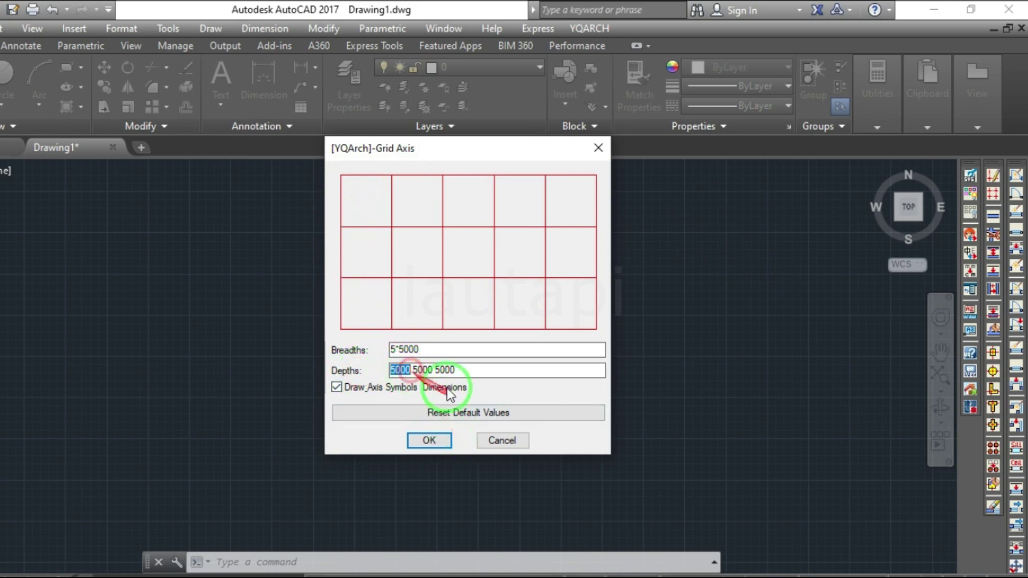
double_click(423, 369)
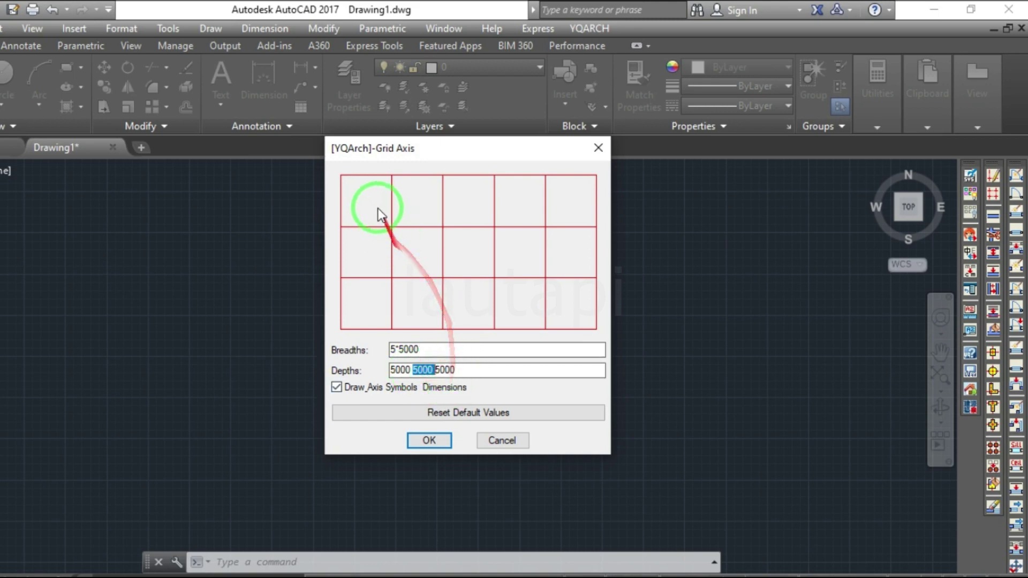
mouse_move(358, 189)
mouse_down()
mouse_move(345, 209)
mouse_move(345, 326)
mouse_up()
click(459, 368)
text(5000)
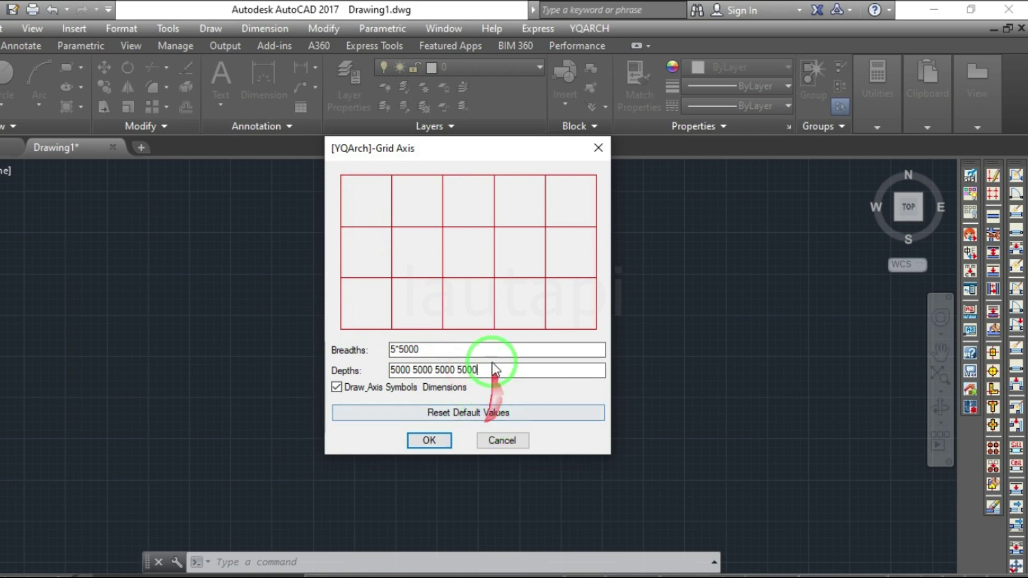
click(486, 348)
drag(567, 316, 528, 153)
click(471, 372)
click(396, 349)
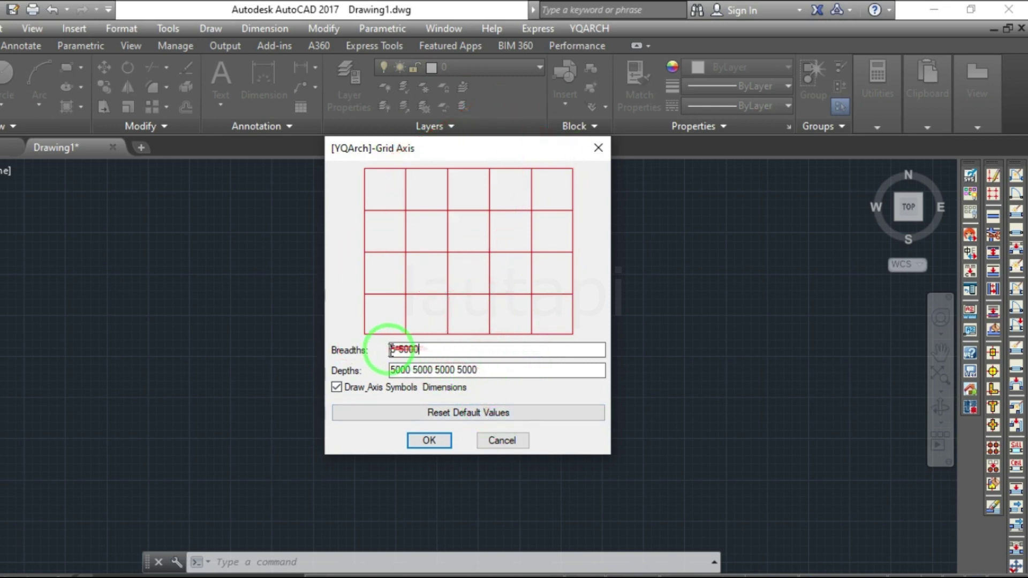
click(478, 367)
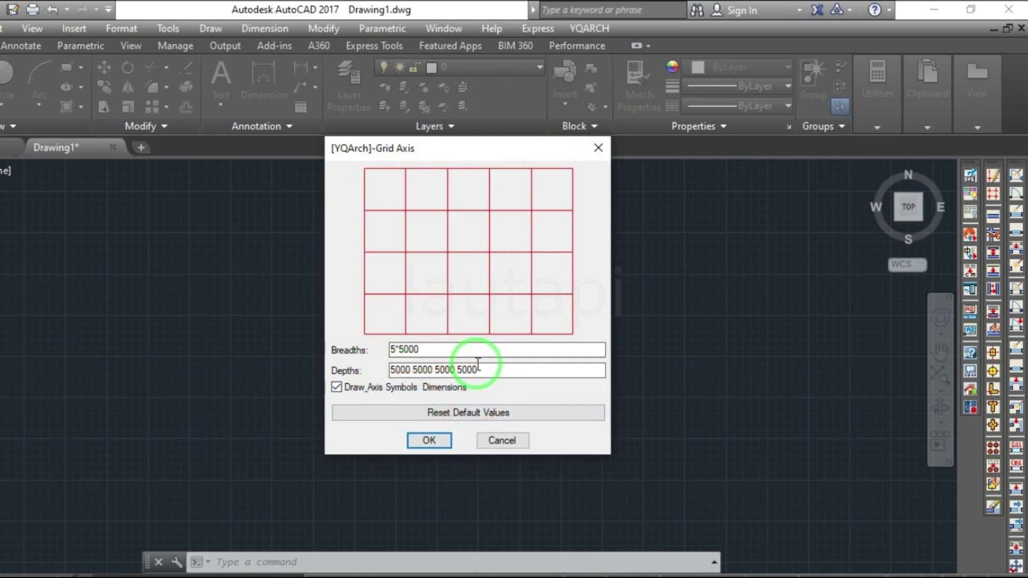
click(464, 368)
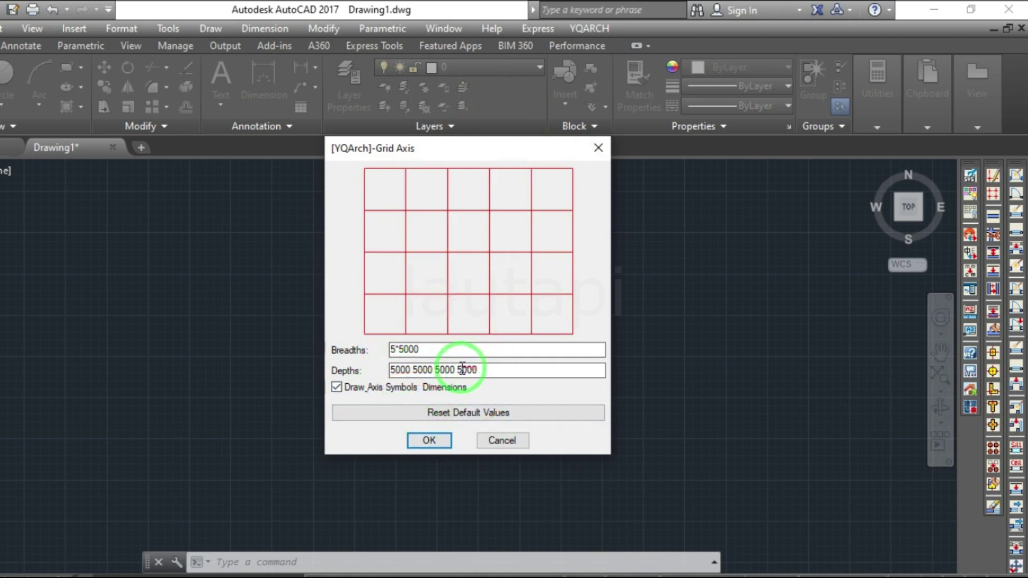
drag(455, 369, 571, 369)
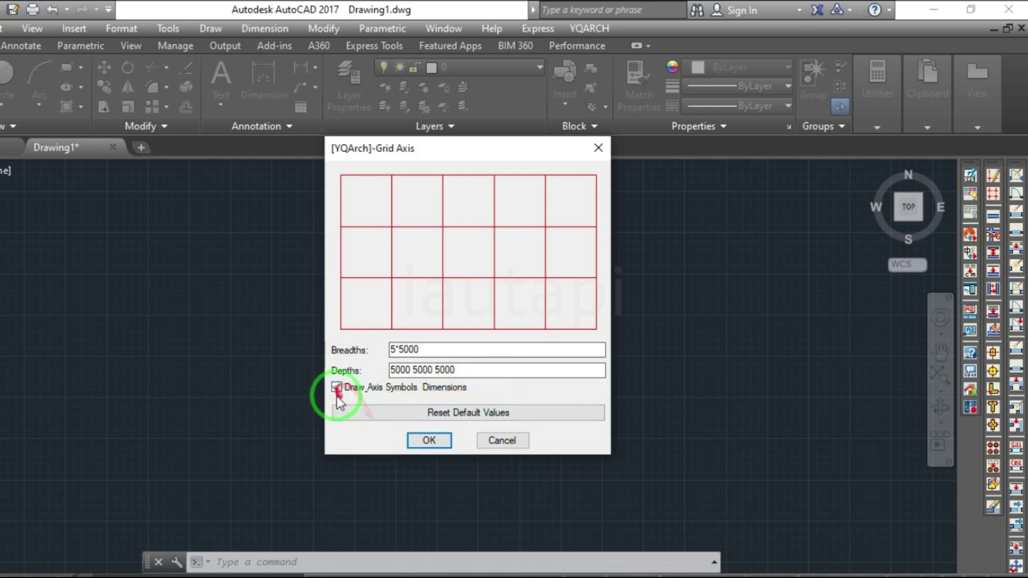
click(432, 440)
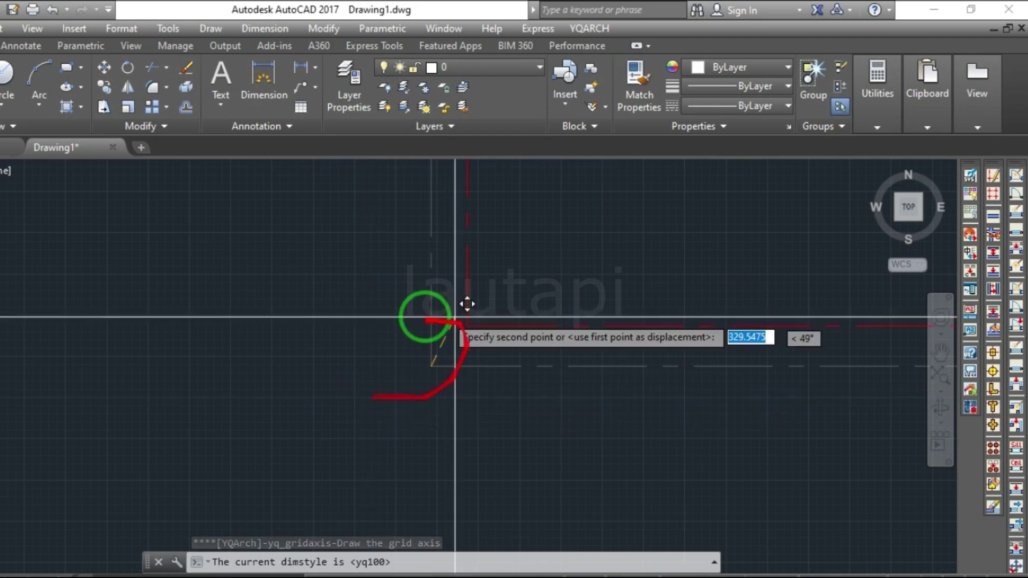
Step: Place the 1–6 by A–D axis grid in the drawing and zoom to fit it
click(339, 392)
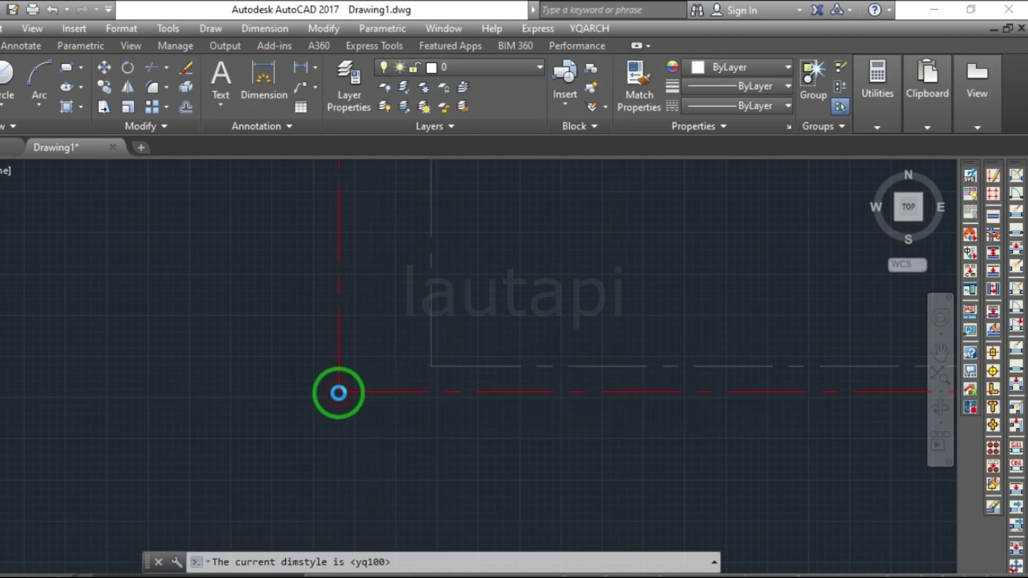
scroll(340, 395, down, 5)
scroll(379, 374, up, 3)
scroll(397, 321, up, 2)
scroll(398, 309, up, 1)
middle_click(397, 310)
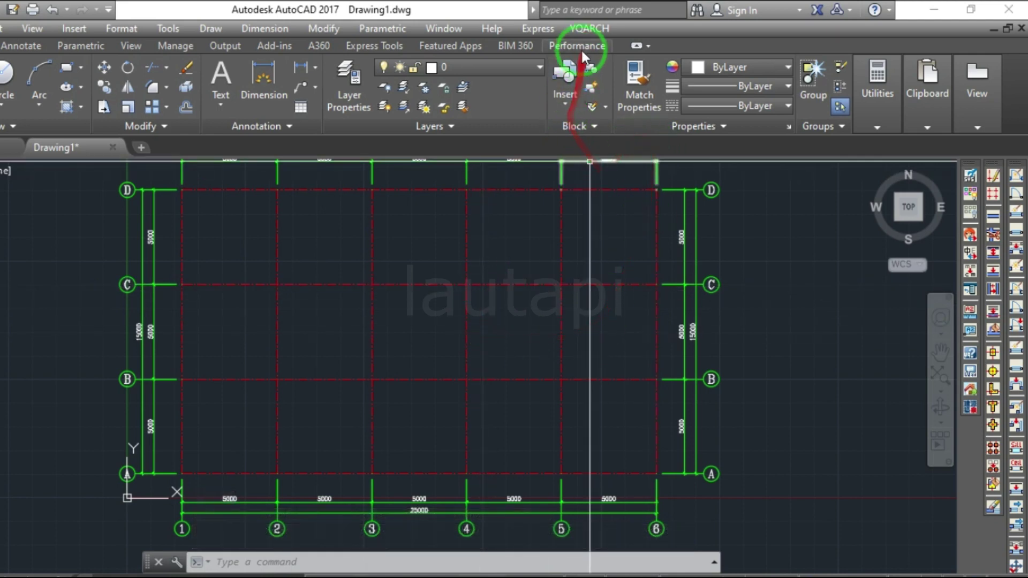
click(592, 27)
mouse_move(634, 72)
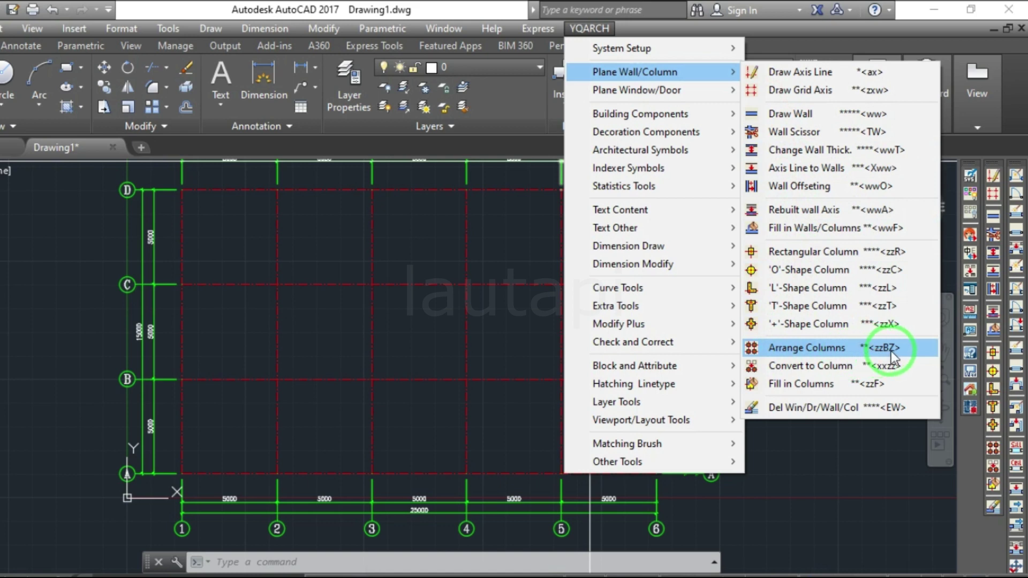
Step: Arrange 400,400 square columns by windowing the whole grid
click(890, 351)
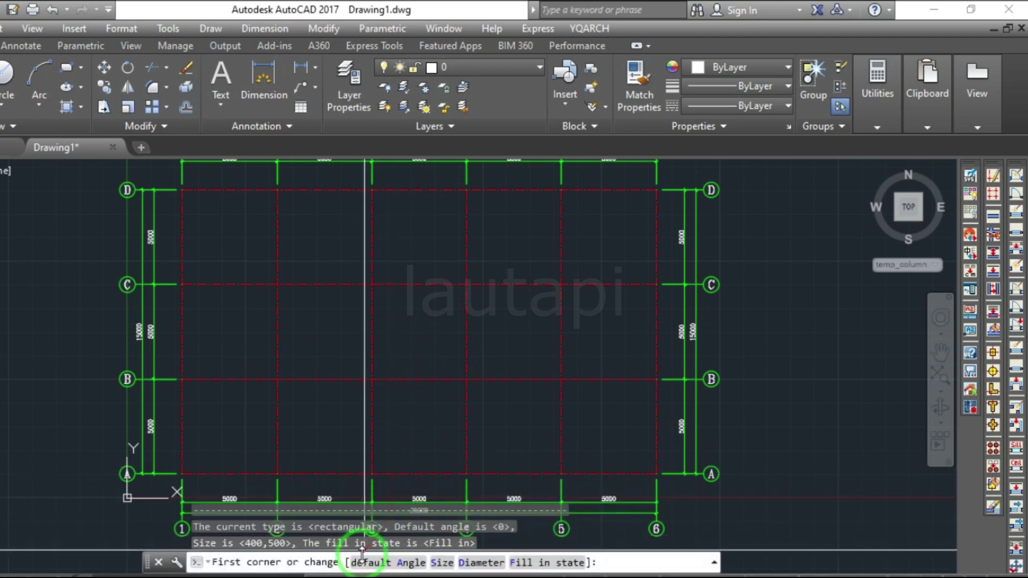
click(442, 563)
text(400,400)
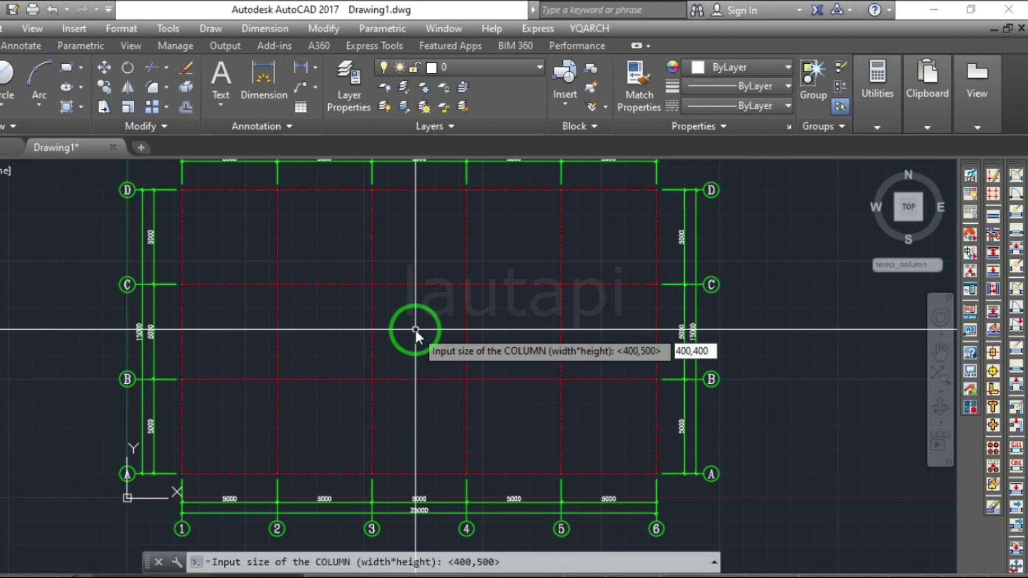
key(Return)
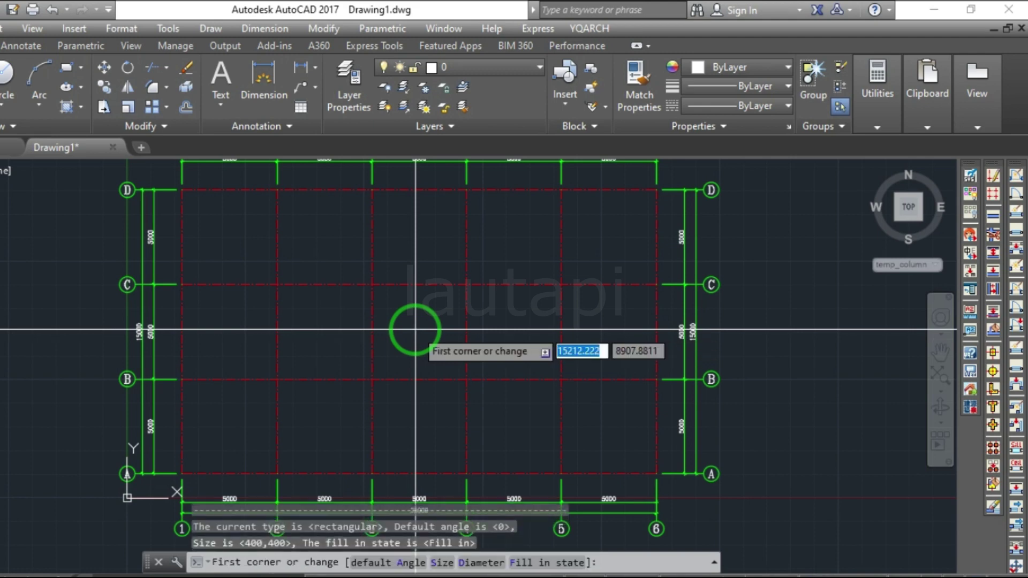
click(159, 167)
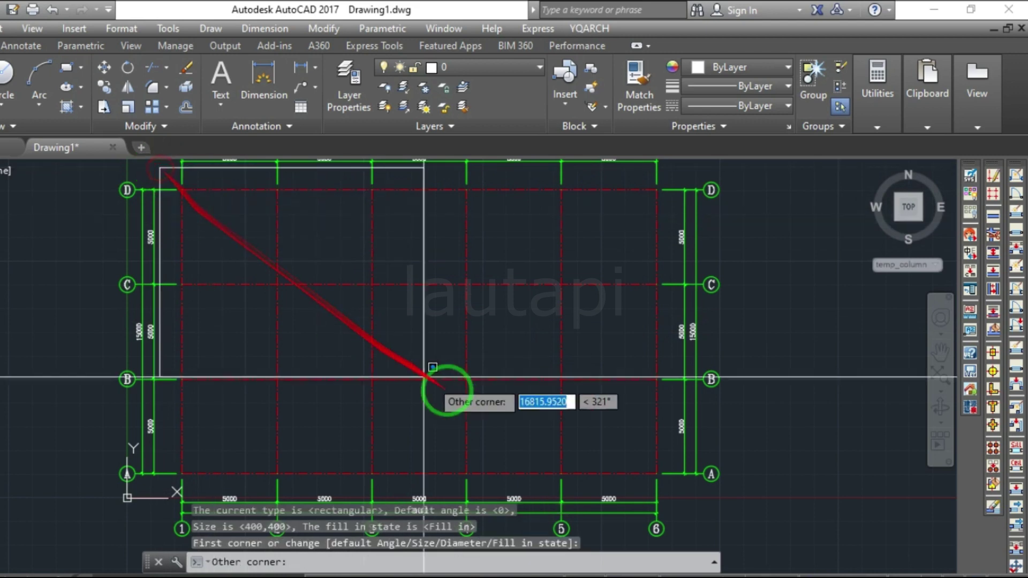
click(672, 500)
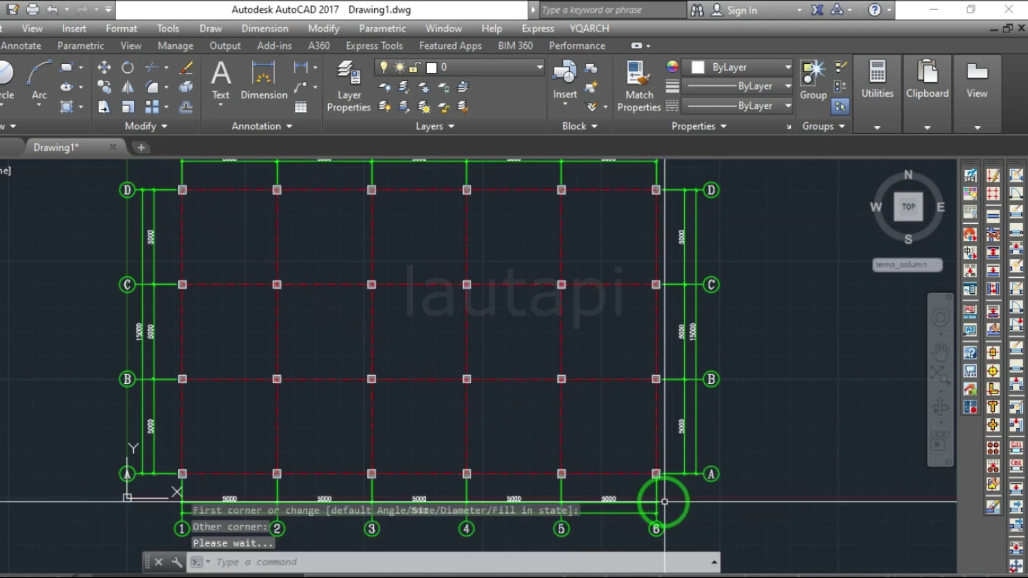
scroll(464, 286, up, 6)
scroll(466, 292, down, 2)
scroll(206, 266, down, 5)
scroll(344, 367, up, 3)
middle_drag(344, 367, 320, 394)
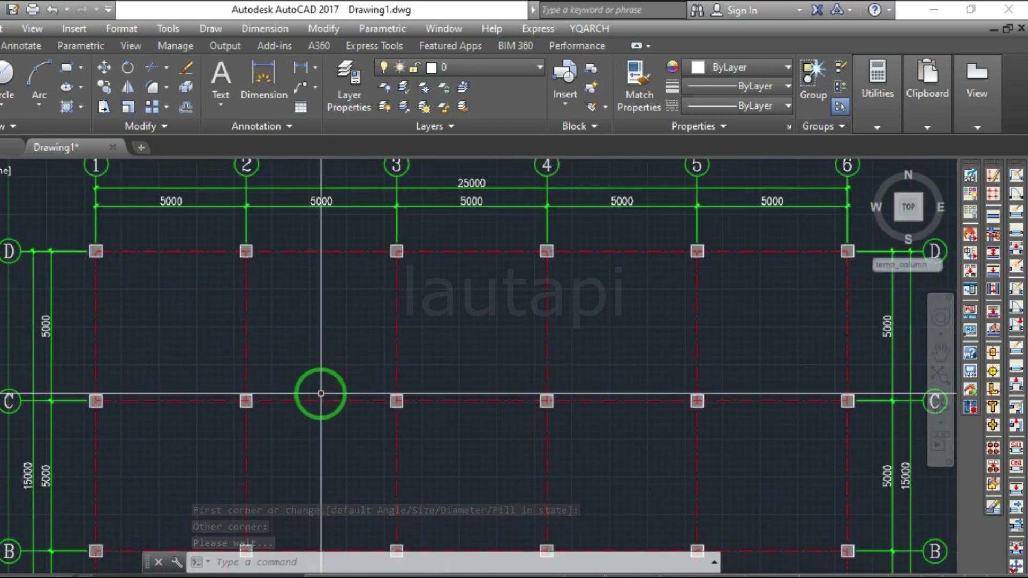
Step: Select the D-1 column, select all similar columns, and delete all 48
scroll(259, 362, down, 4)
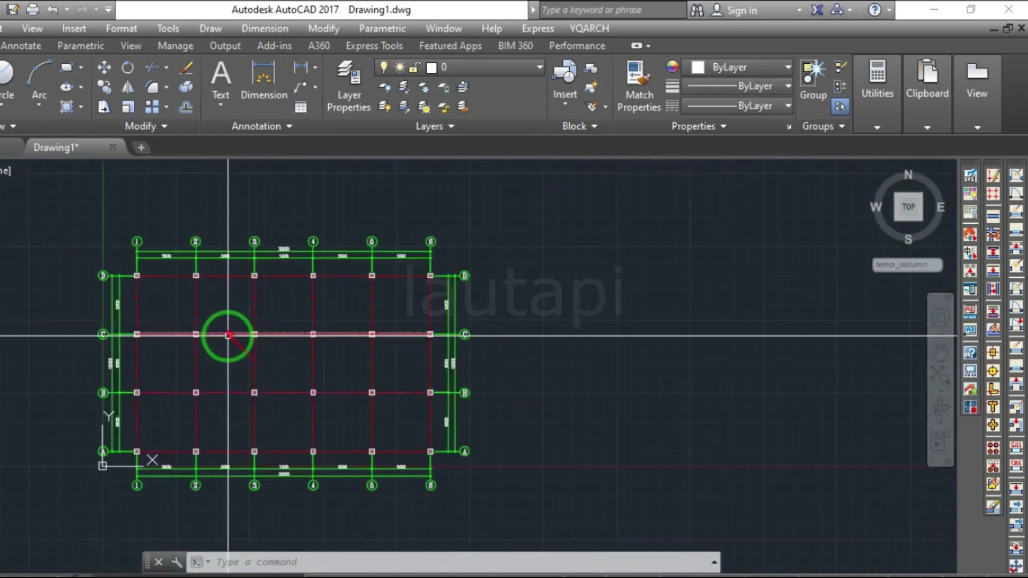
scroll(279, 367, up, 4)
scroll(259, 362, down, 2)
middle_drag(259, 355, 294, 349)
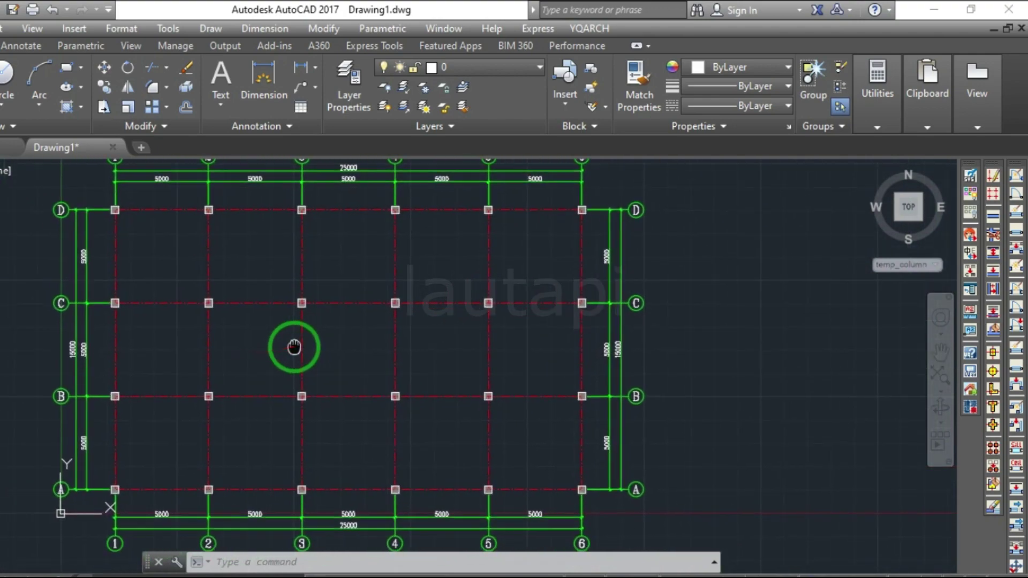
scroll(96, 192, up, 5)
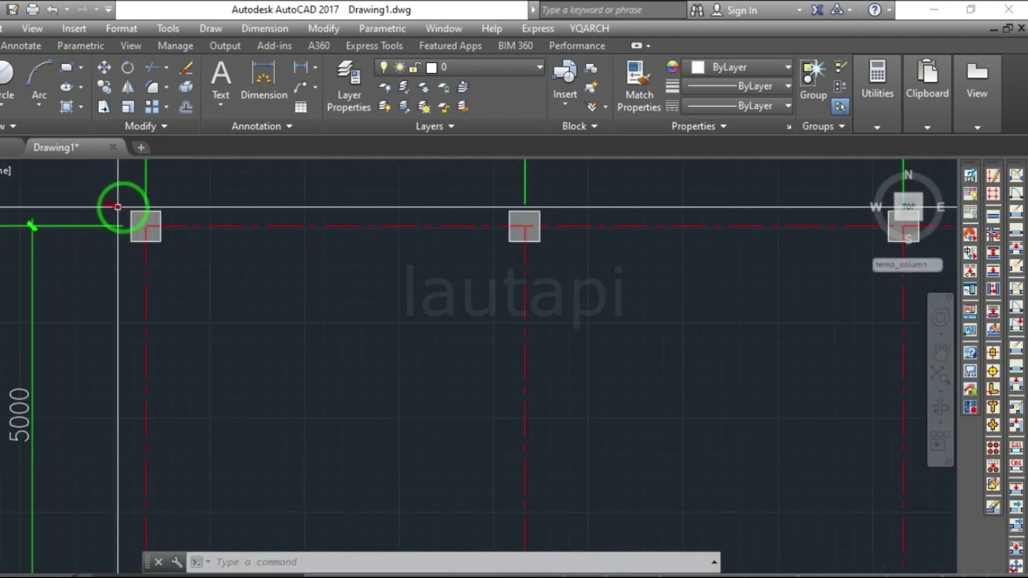
click(134, 211)
scroll(128, 215, up, 3)
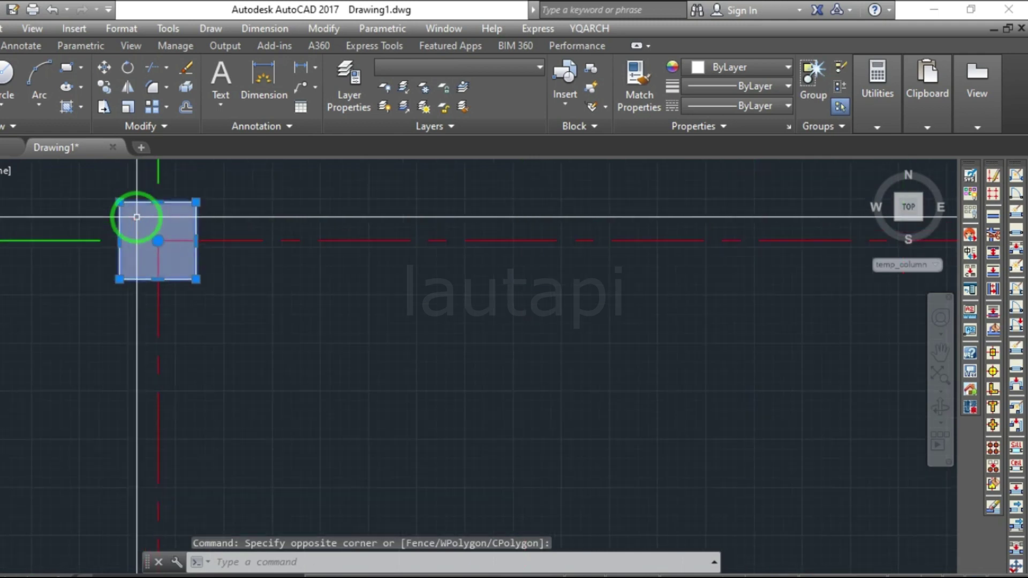
right_click(137, 219)
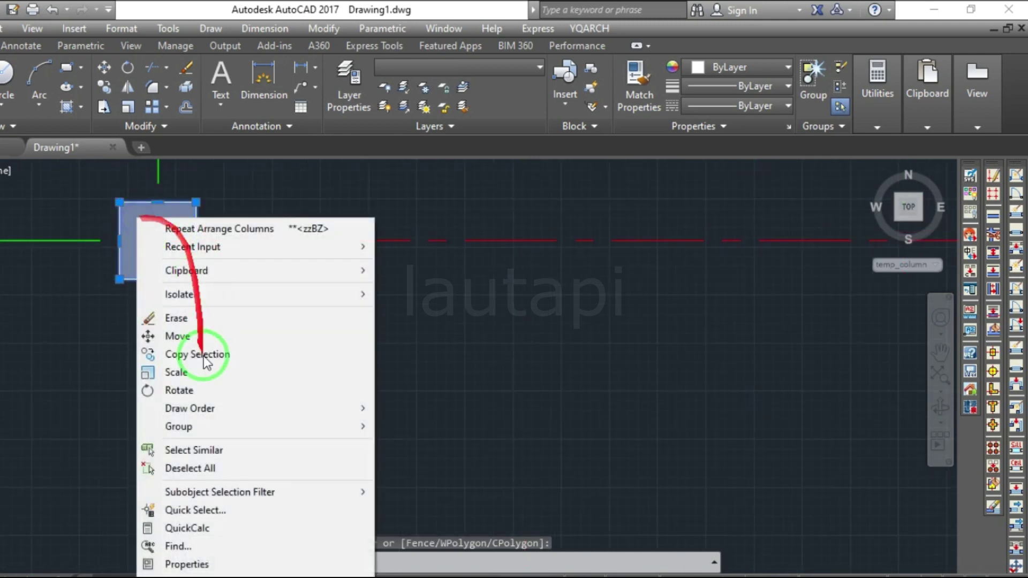
click(220, 451)
scroll(238, 379, down, 2)
scroll(239, 378, down, 3)
key(Delete)
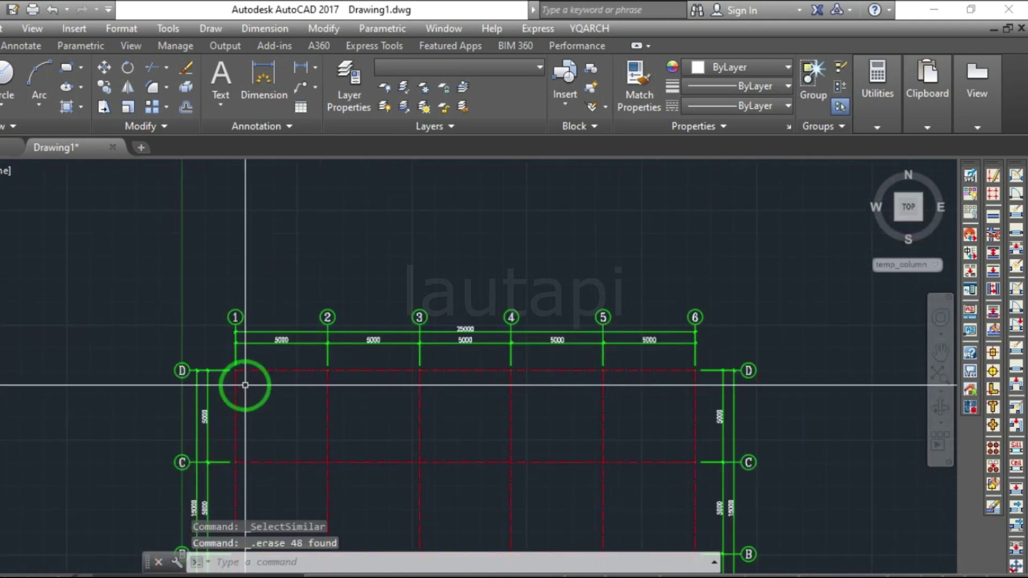
middle_drag(268, 371, 252, 225)
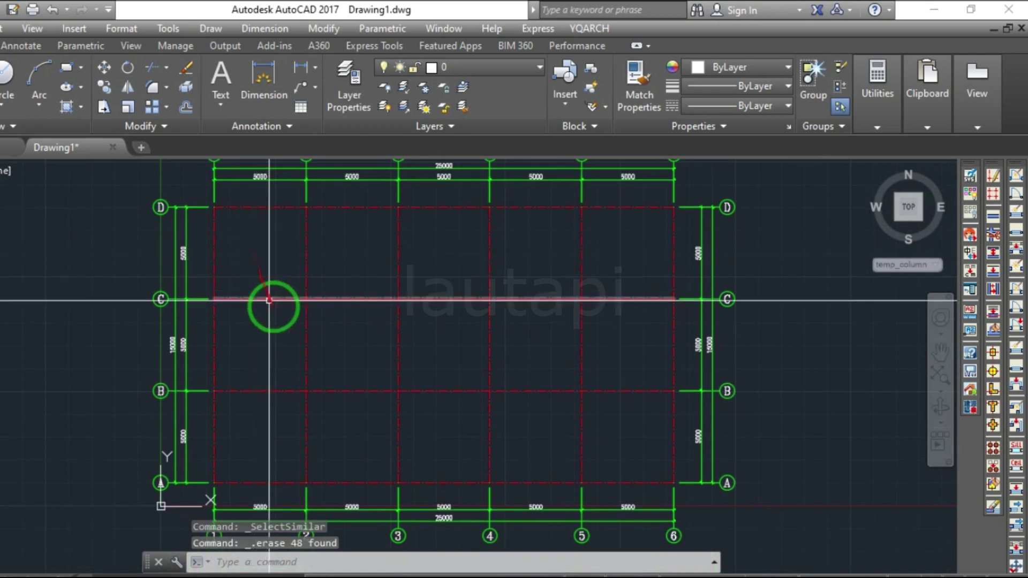
Step: Arrange round 500-diameter columns by windowing the whole grid
click(589, 28)
mouse_move(635, 72)
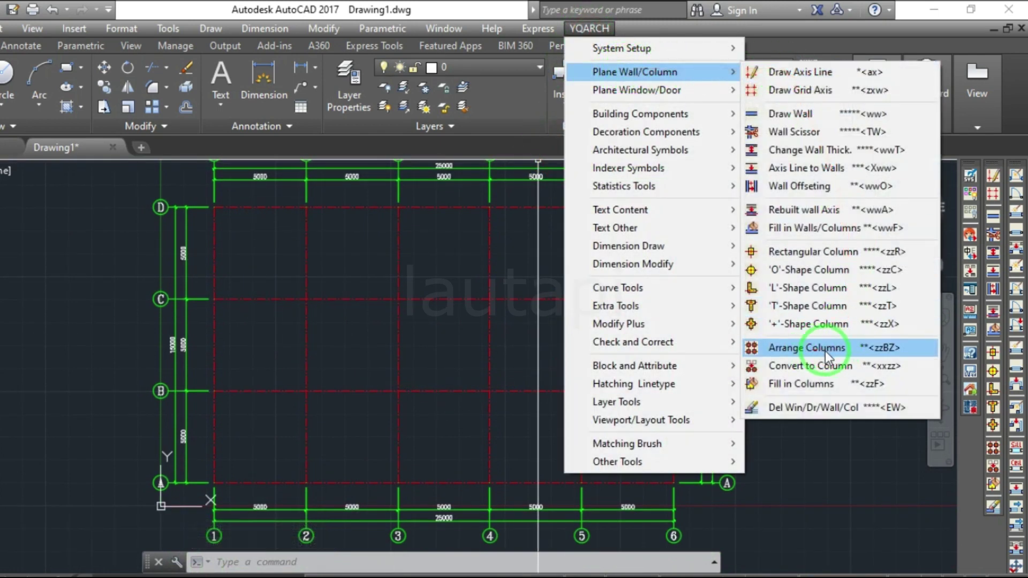
click(877, 349)
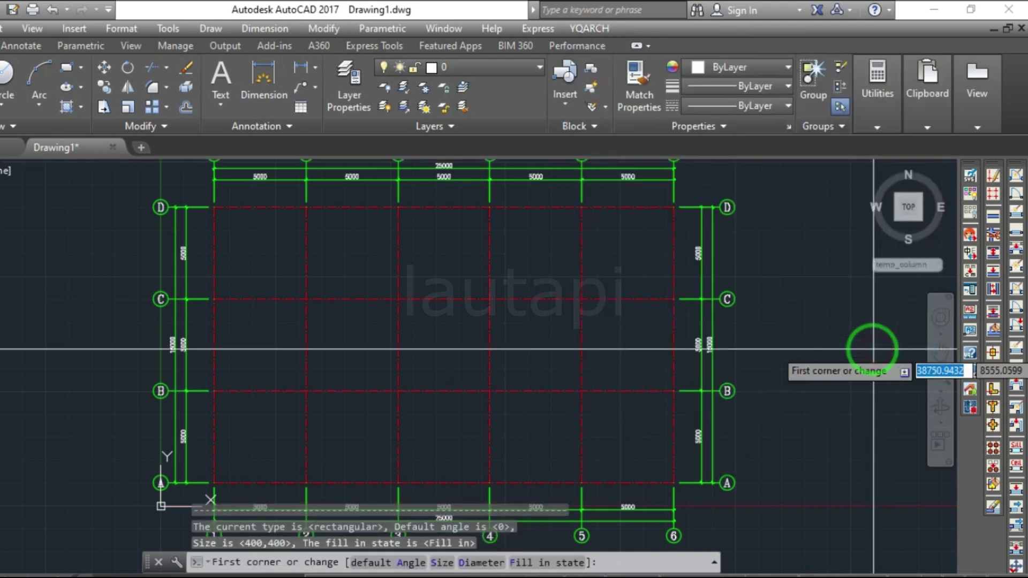
click(481, 562)
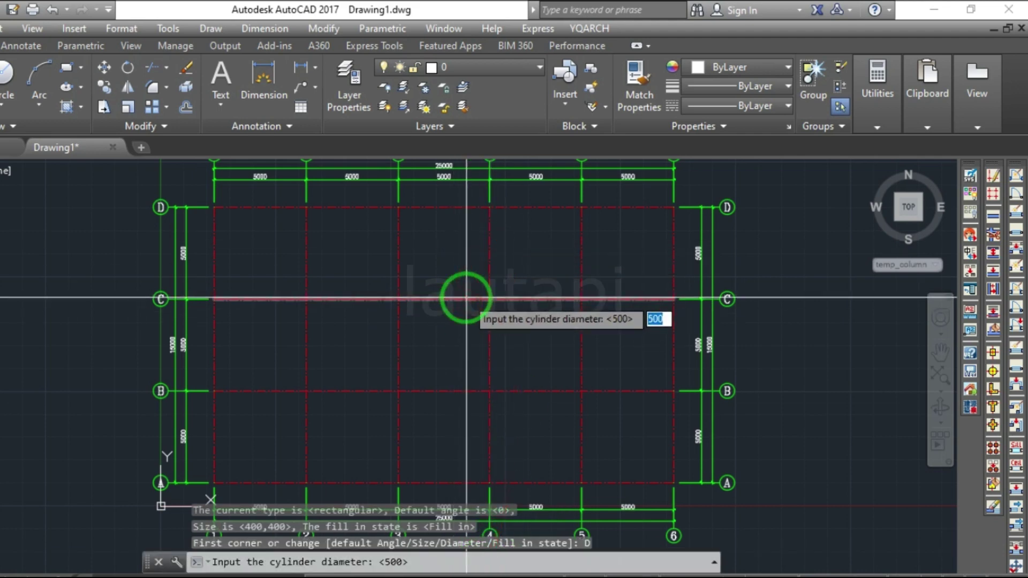
key(Return)
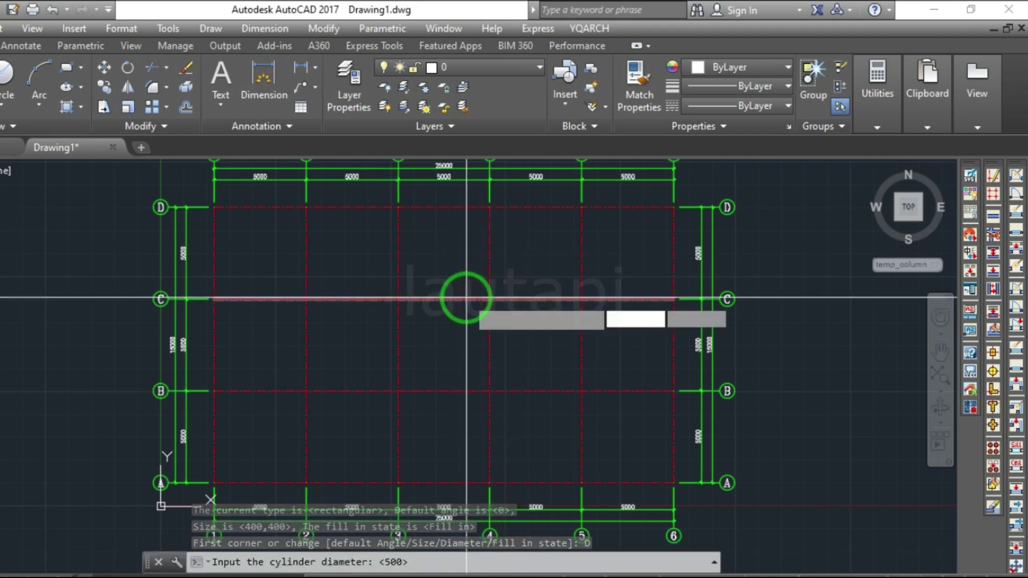
click(196, 192)
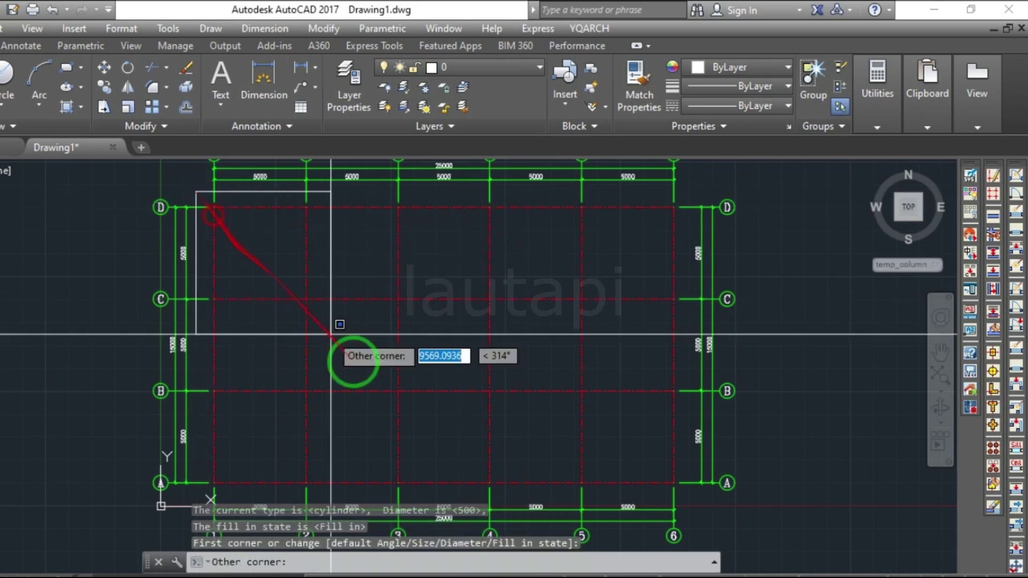
click(693, 505)
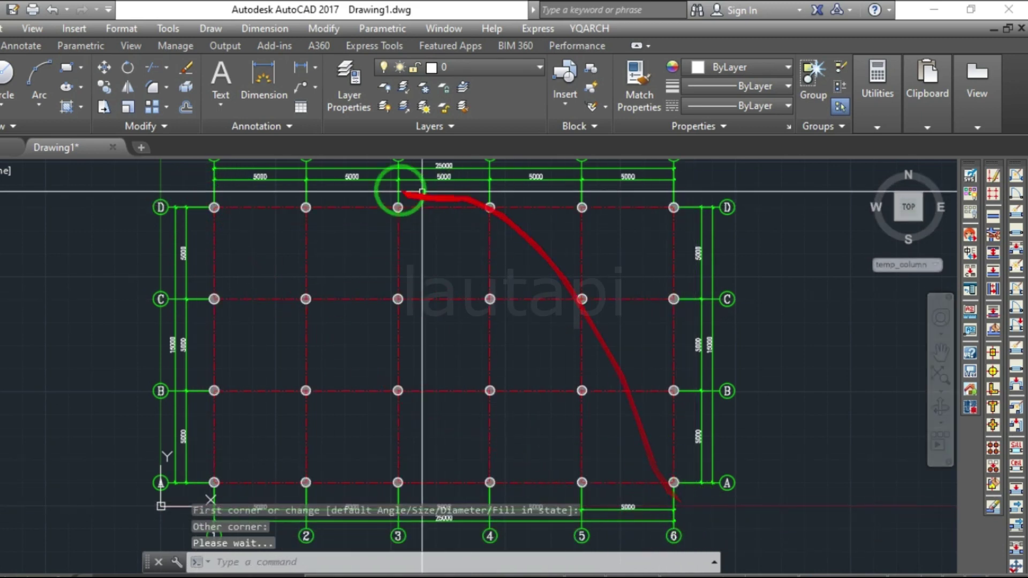
Step: Bring the full column grid into view and select the round column at D-1
scroll(208, 206, up, 5)
middle_drag(578, 271, 340, 305)
scroll(340, 305, down, 3)
middle_drag(619, 275, 660, 292)
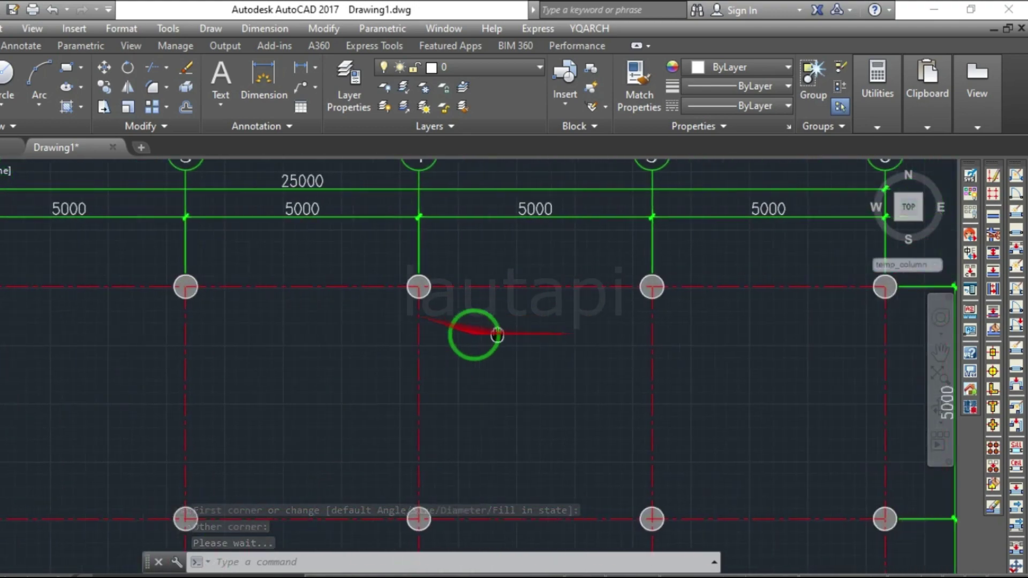
scroll(468, 333, down, 5)
scroll(465, 340, up, 3)
scroll(408, 391, down, 2)
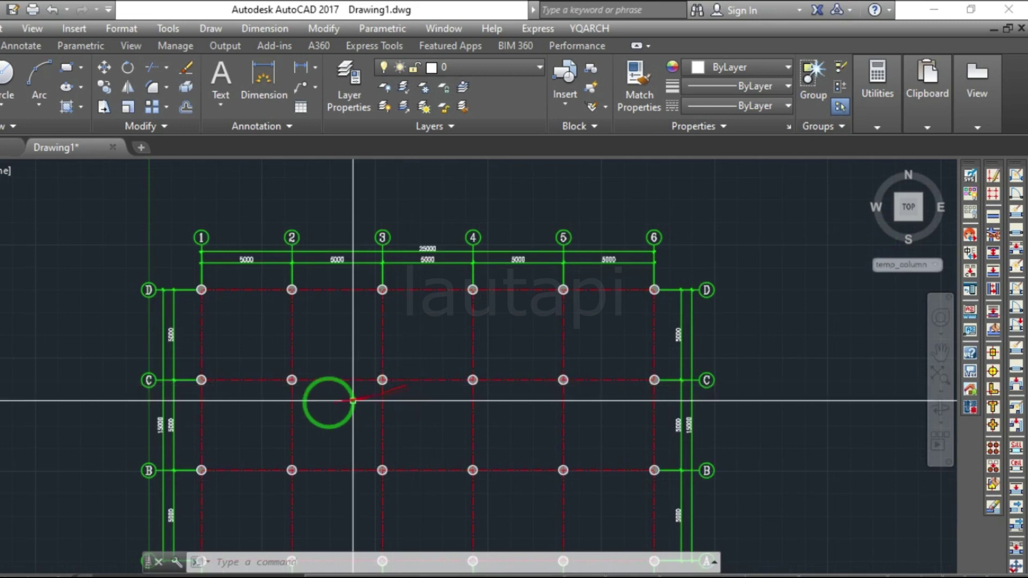
scroll(181, 276, up, 6)
scroll(230, 269, up, 4)
click(230, 299)
click(215, 327)
Step: Delete all the round columns using Select Similar
right_click(216, 328)
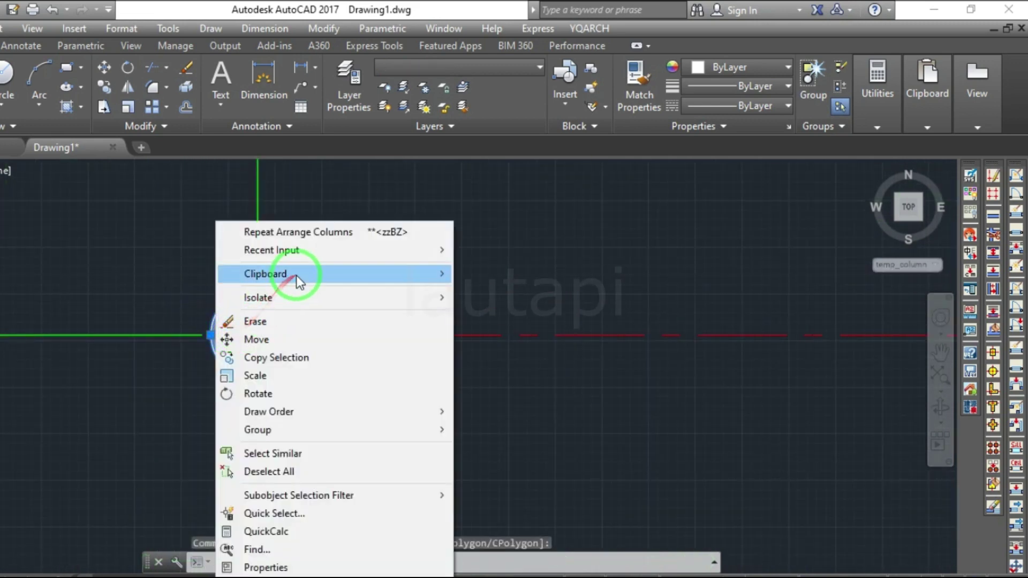
click(316, 453)
key(Delete)
middle_click(406, 353)
middle_click(406, 353)
text(z)
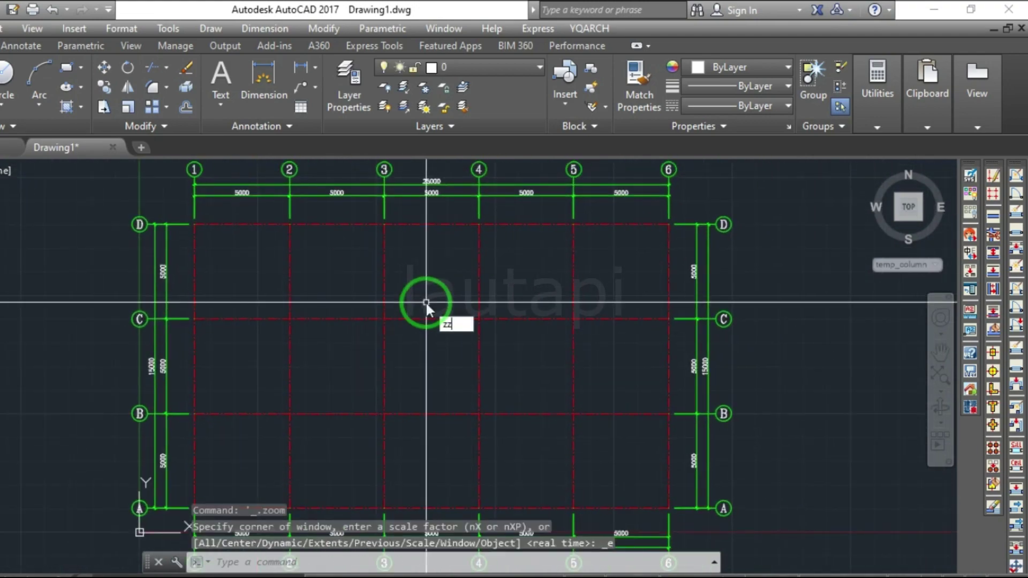
Step: Place 400,400 square columns across the whole grid with the zz command
text(z)
key(Return)
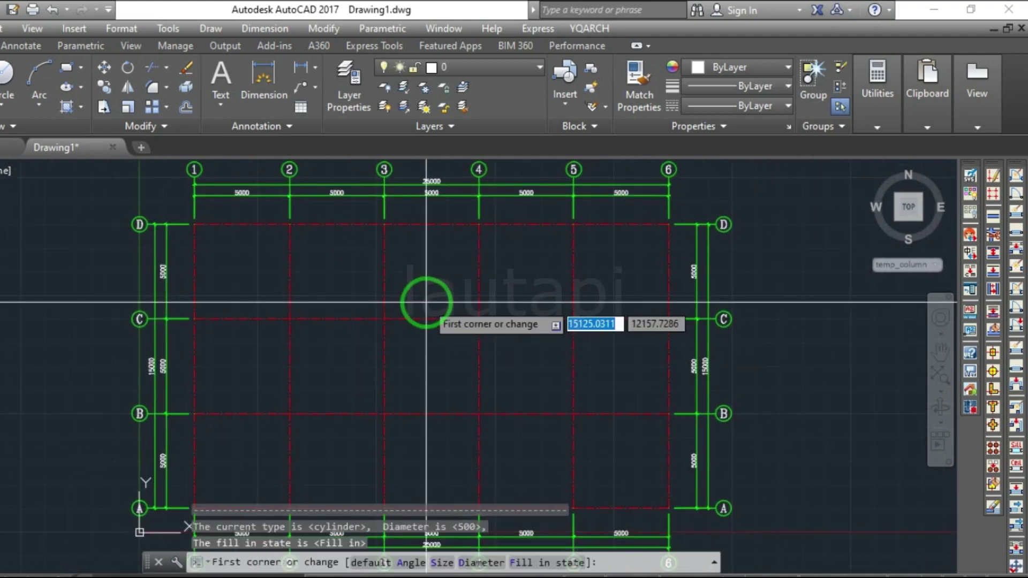
click(442, 562)
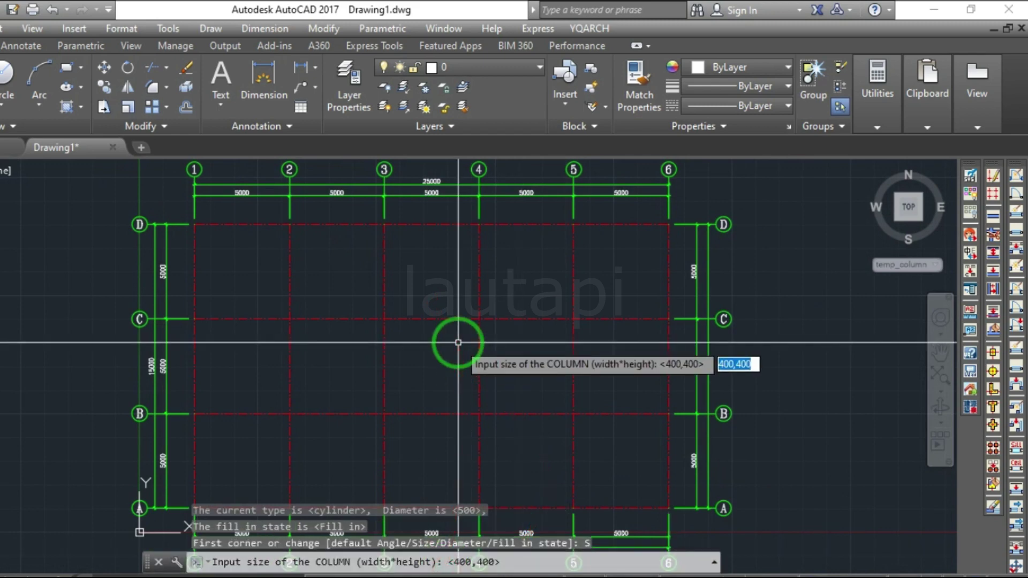
key(Return)
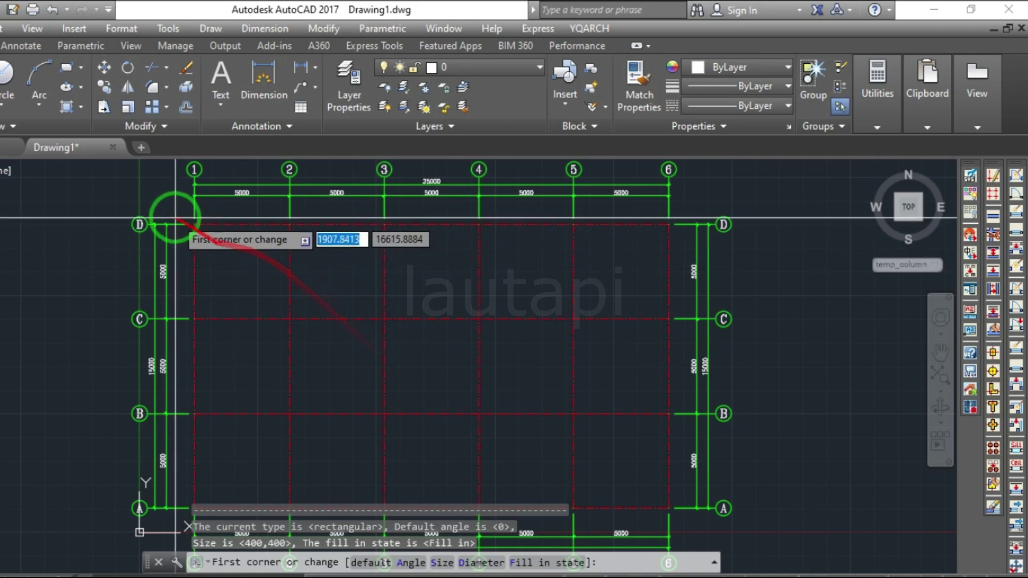
click(173, 213)
click(683, 523)
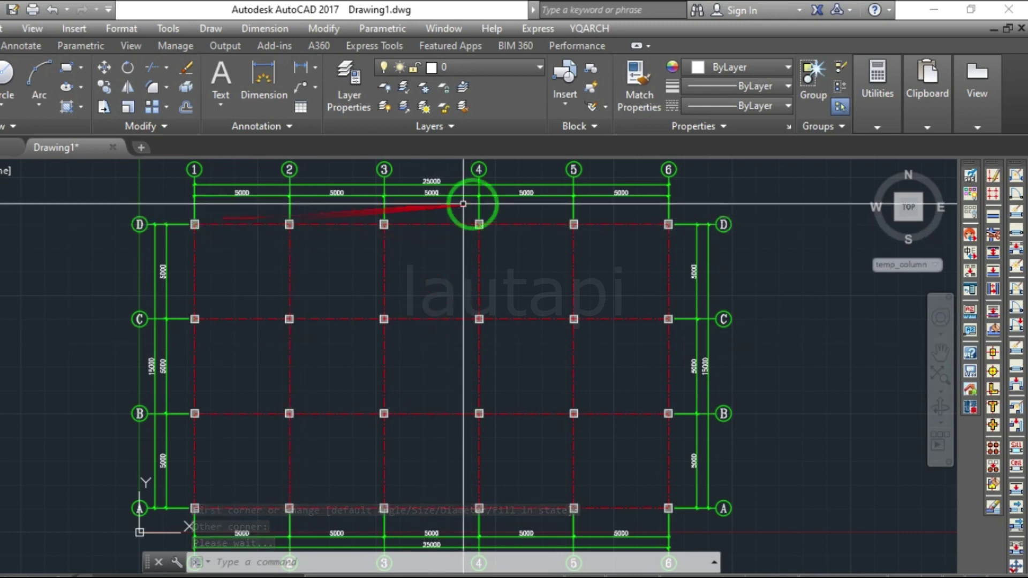
click(599, 28)
mouse_move(634, 72)
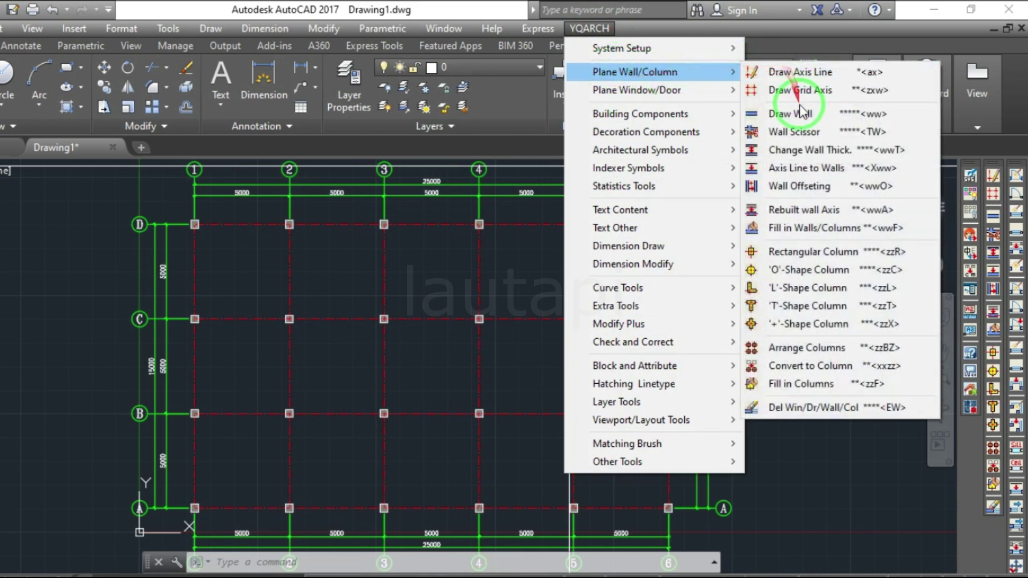
Step: Start the YQArch Draw Wall command with wall thickness set to 150
click(880, 116)
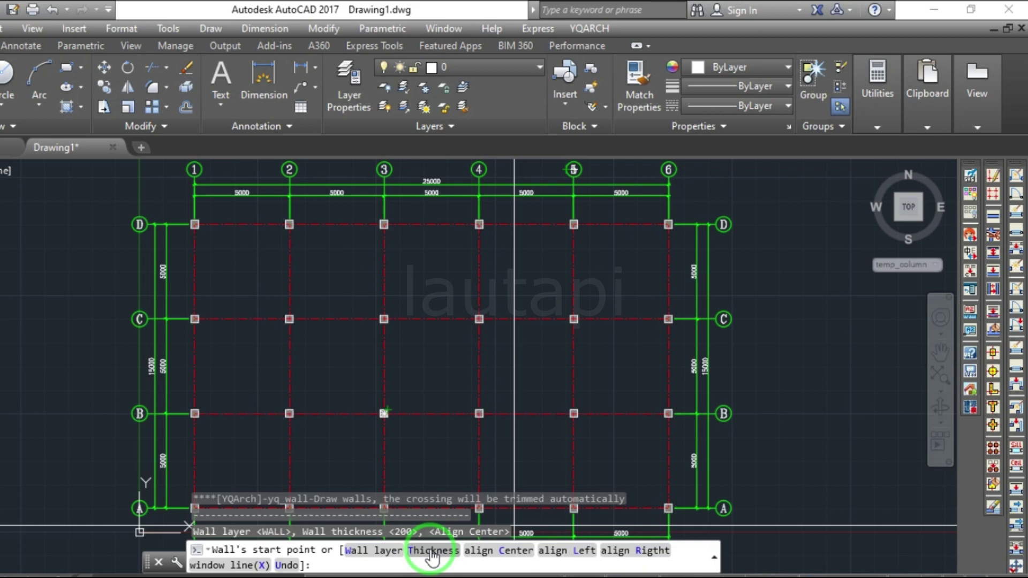
click(431, 553)
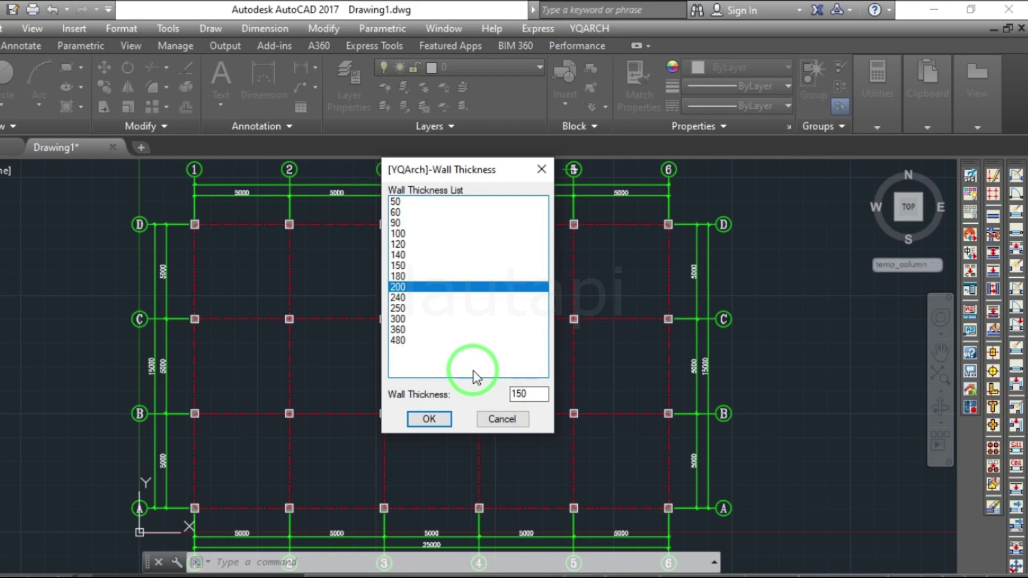
text(150)
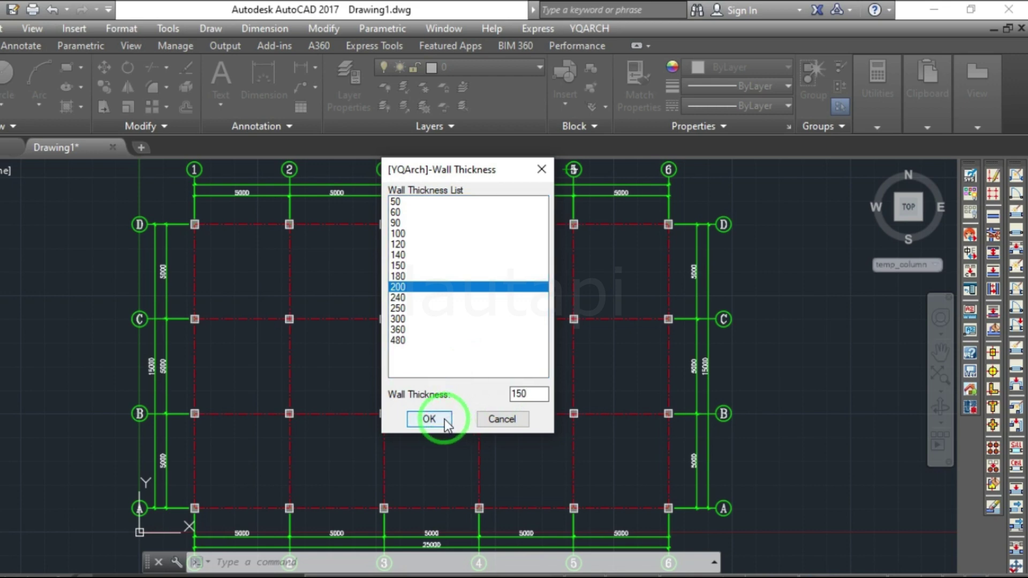
click(428, 419)
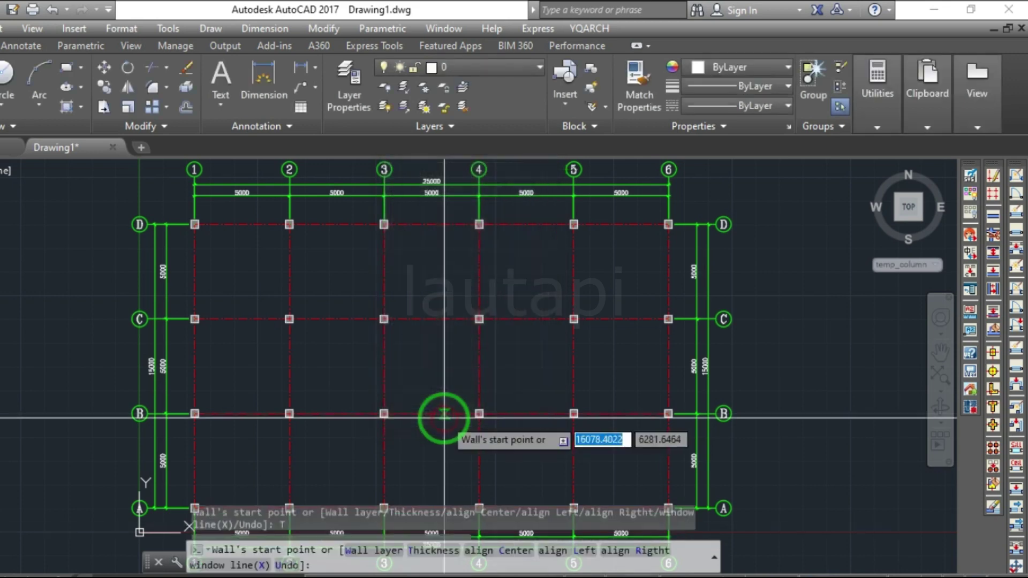
Step: Draw a 150-thick wall from column D1 along row D to D6, down to C6, and back to C1
scroll(193, 218, up, 2)
scroll(199, 242, up, 6)
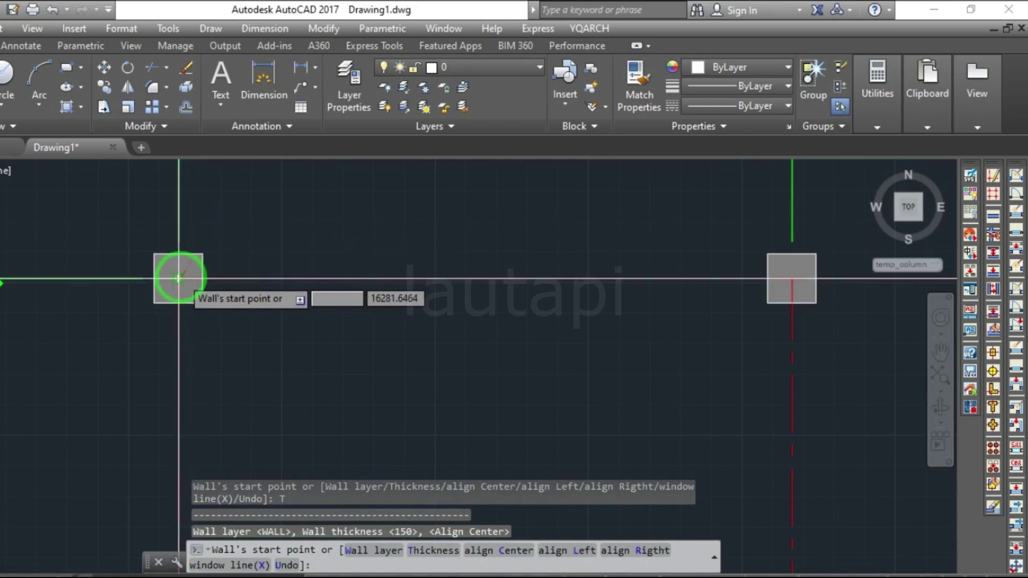
scroll(132, 280, down, 6)
click(138, 280)
scroll(586, 283, up, 6)
click(666, 266)
scroll(632, 300, down, 6)
scroll(642, 391, up, 5)
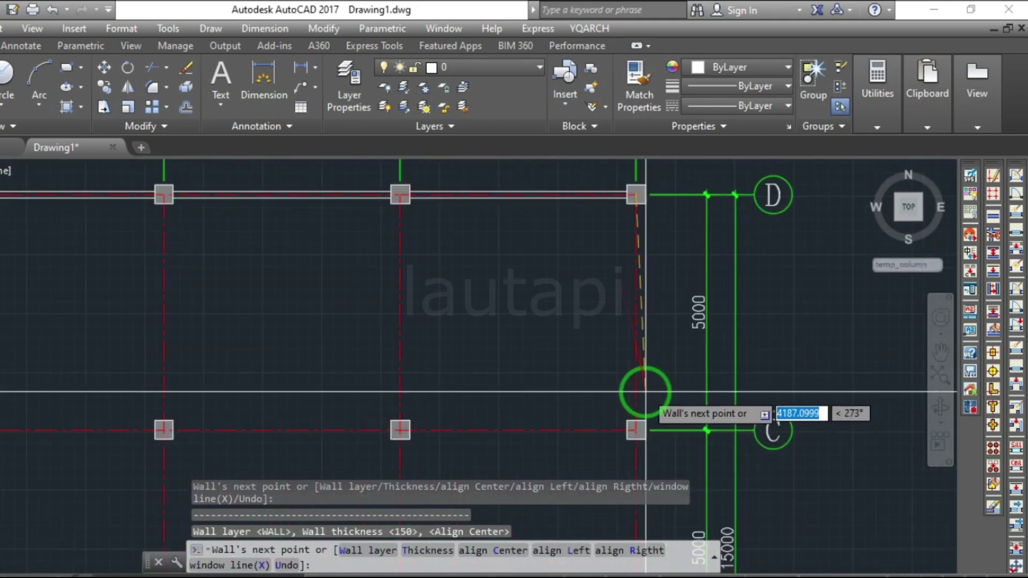
click(636, 430)
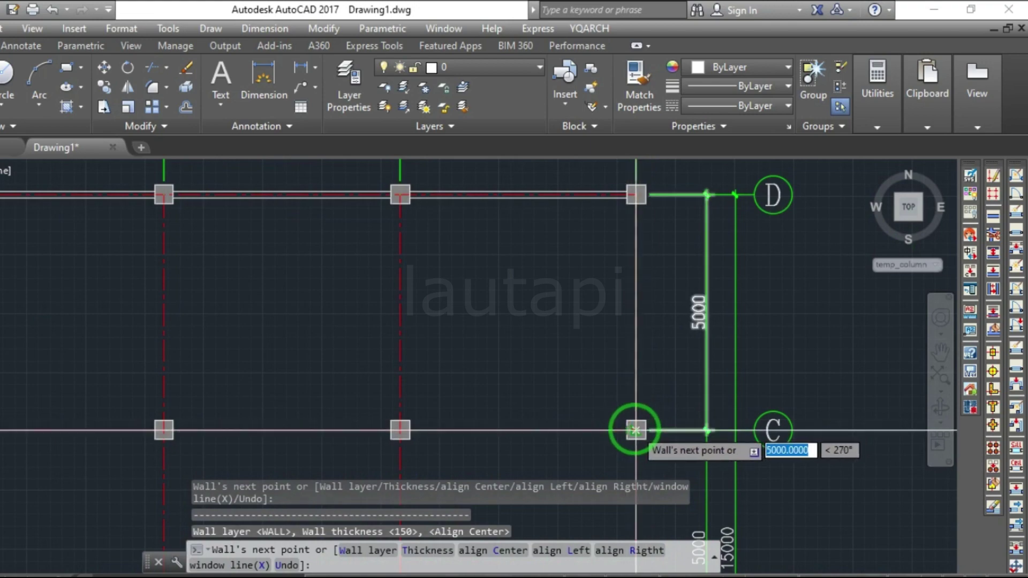
scroll(562, 375, down, 6)
scroll(434, 335, up, 4)
click(401, 382)
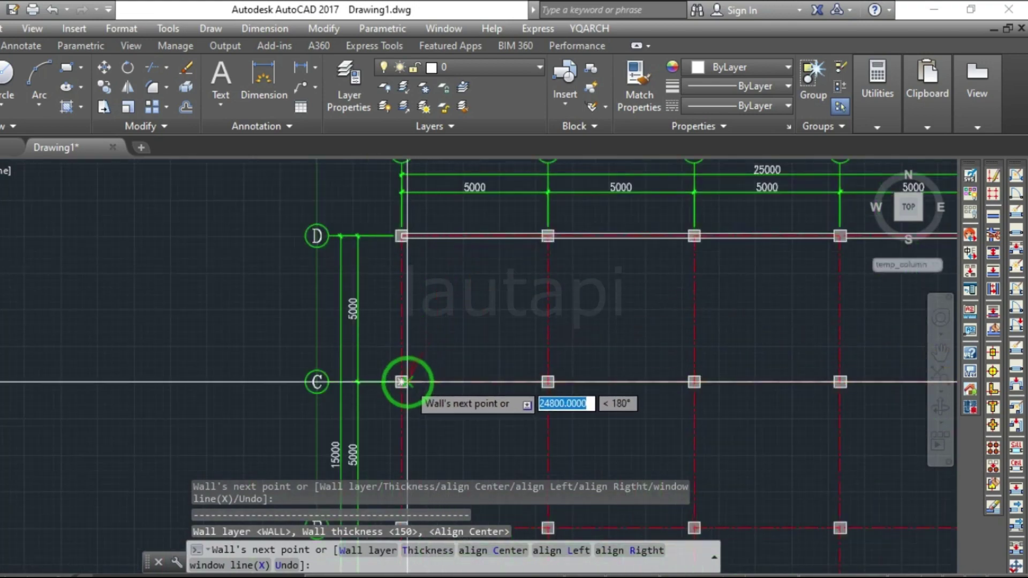
Step: Continue the wall down to B1, along row B to B3, up to D3 and back to D1
scroll(433, 234, down, 3)
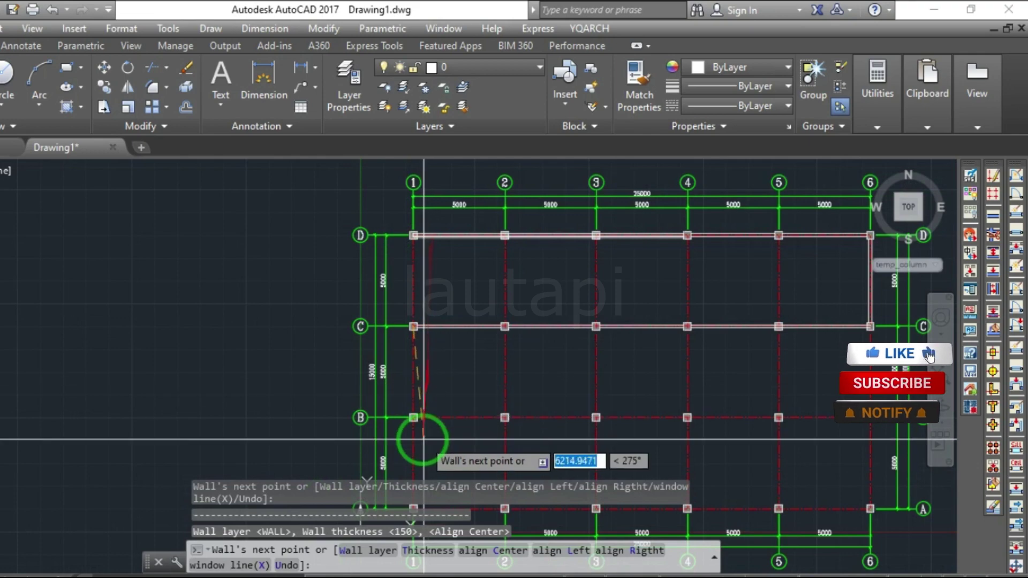
scroll(413, 417, up, 6)
click(379, 359)
scroll(383, 401, down, 4)
scroll(523, 394, up, 2)
scroll(500, 352, up, 2)
click(500, 350)
scroll(481, 359, down, 3)
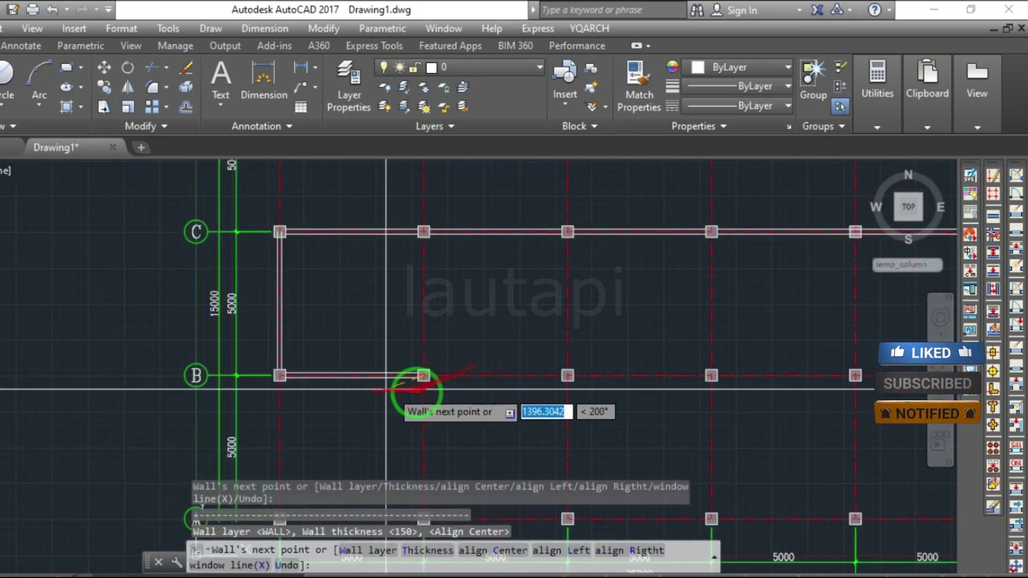
click(566, 374)
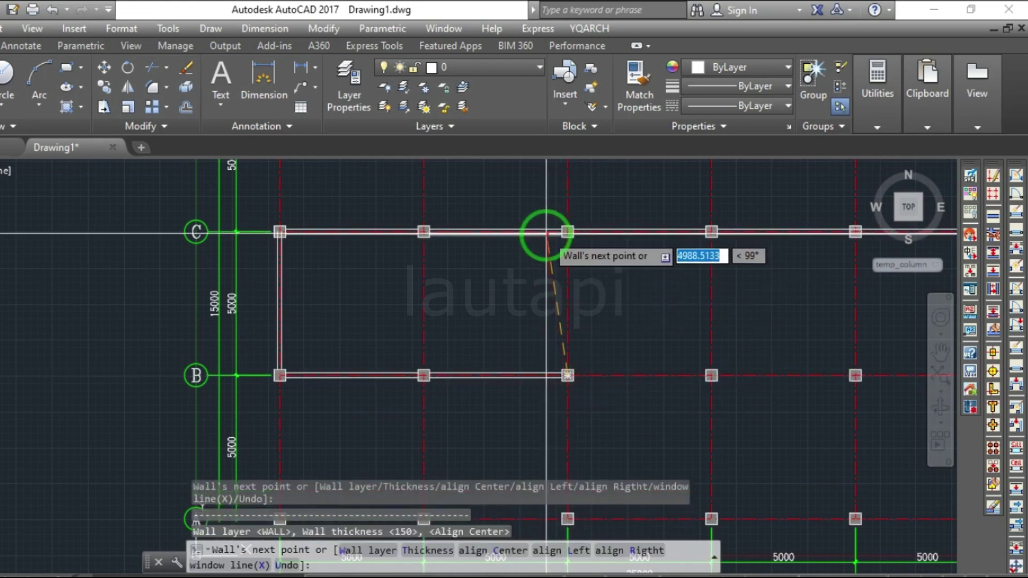
middle_drag(546, 278, 533, 386)
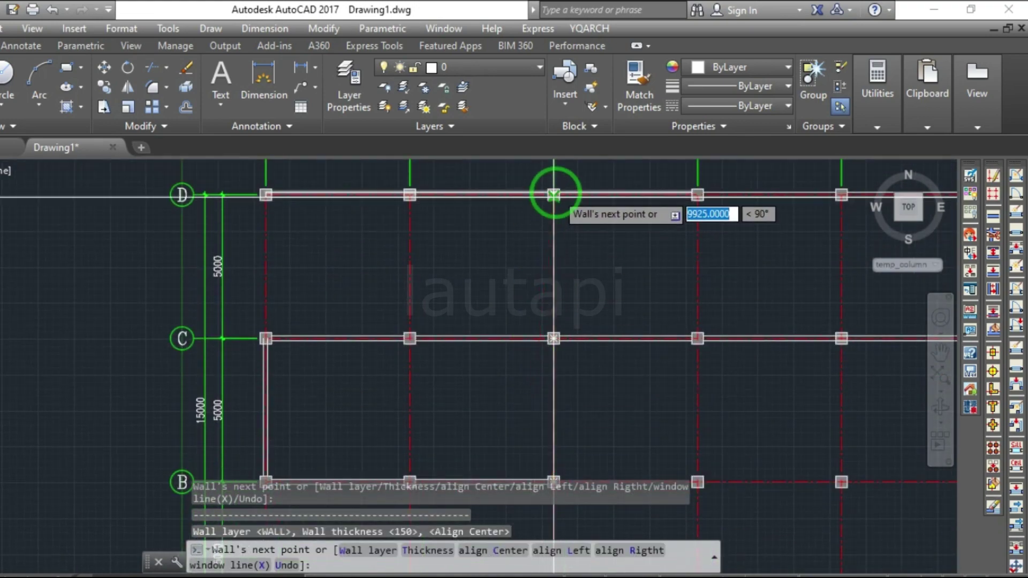
click(553, 194)
click(266, 194)
key(Return)
Step: Draw a separate wall along grid 1 from D1 to C1
scroll(267, 193, up, 4)
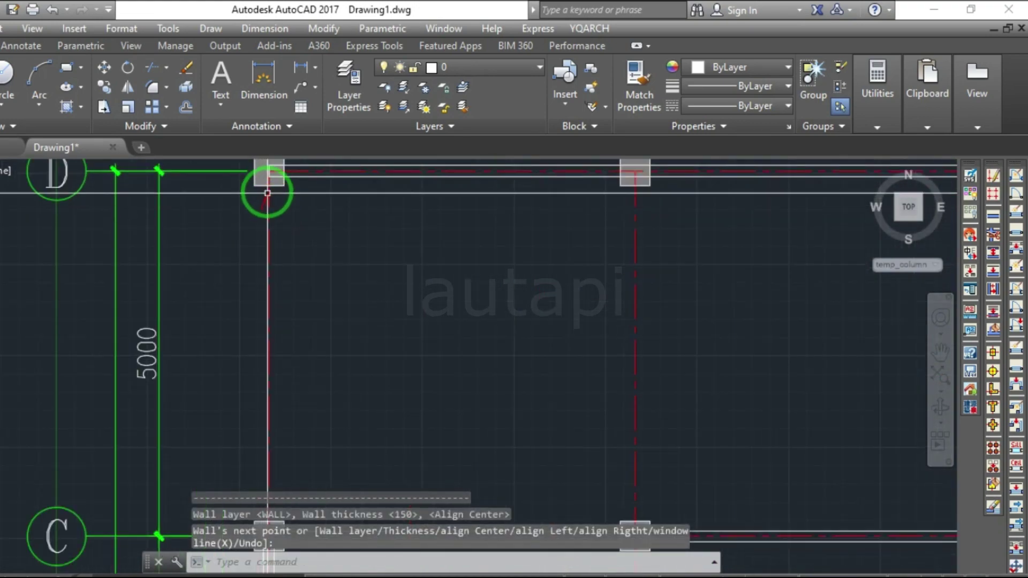
key(Return)
click(268, 171)
scroll(273, 171, down, 4)
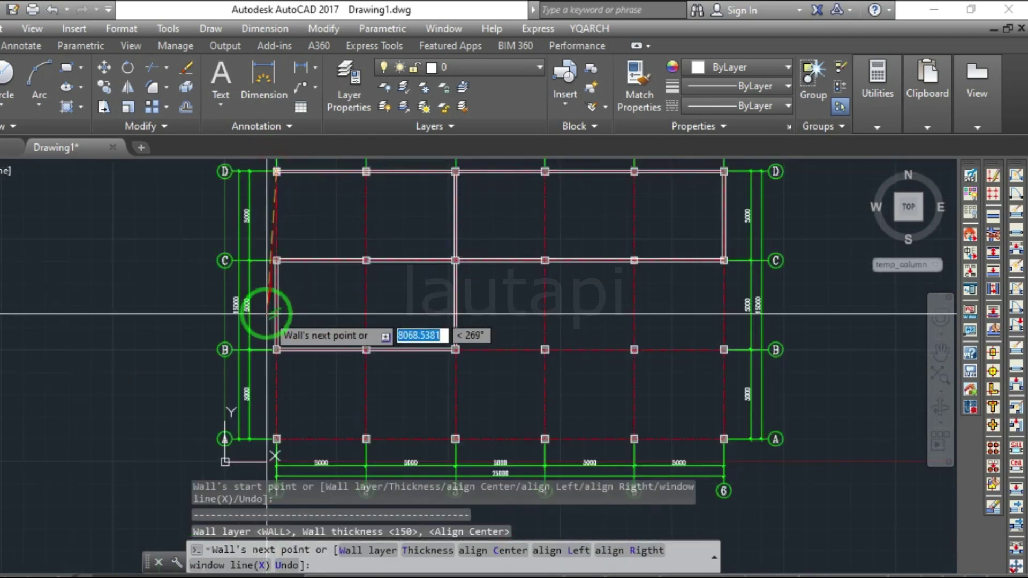
scroll(269, 304, up, 4)
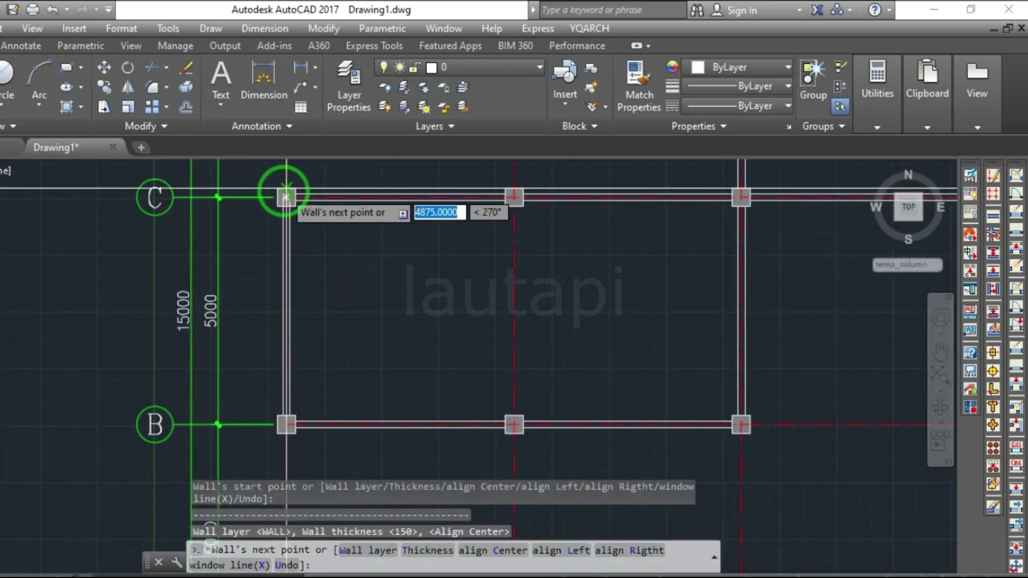
scroll(287, 197, up, 10)
click(293, 243)
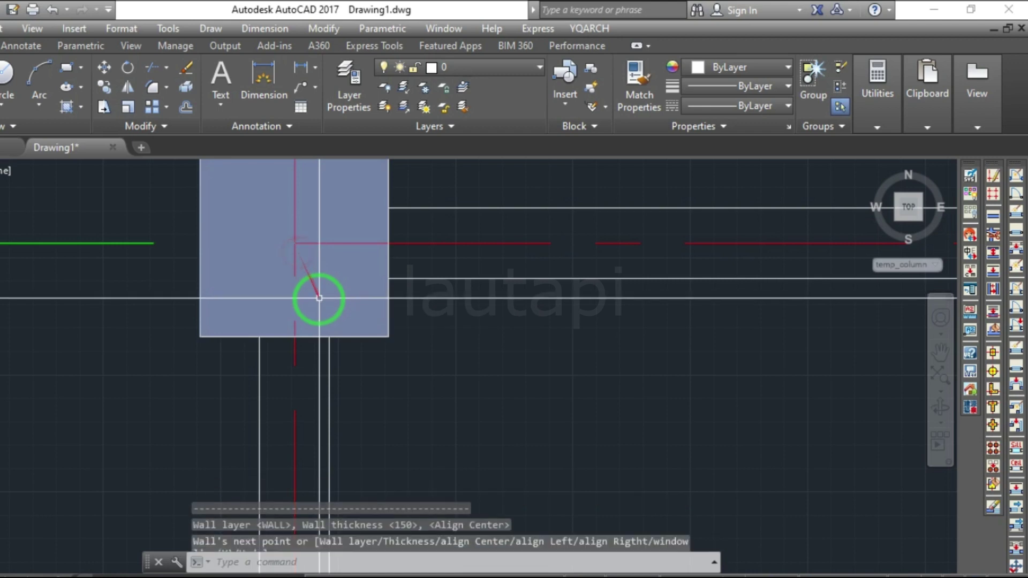
Step: Fit the plan in view and draw a wall along grid 2 from D2 down to B2
scroll(321, 293, down, 10)
scroll(471, 372, down, 5)
scroll(523, 347, up, 2)
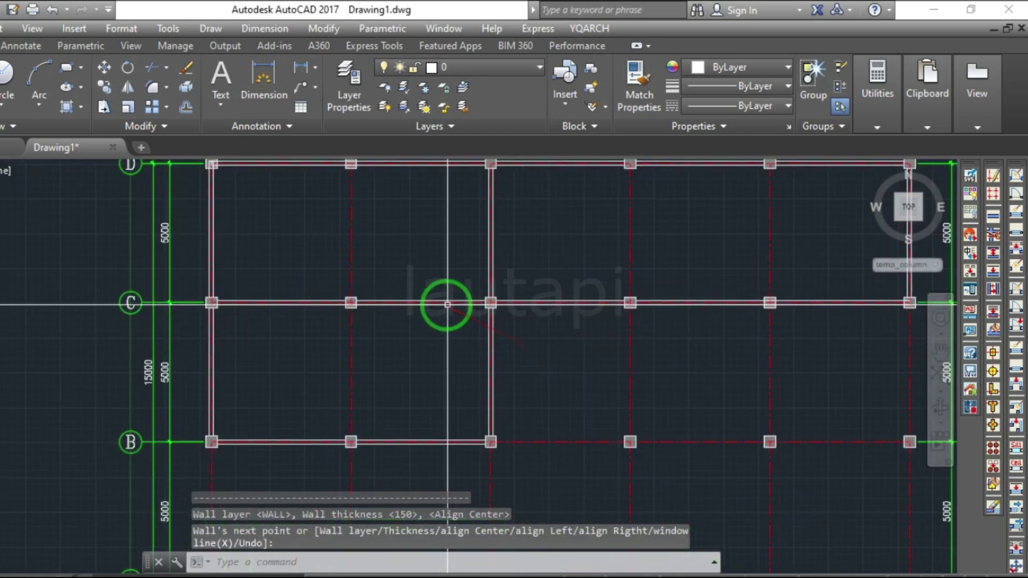
middle_drag(449, 303, 386, 303)
scroll(144, 206, up, 2)
middle_drag(144, 207, 144, 329)
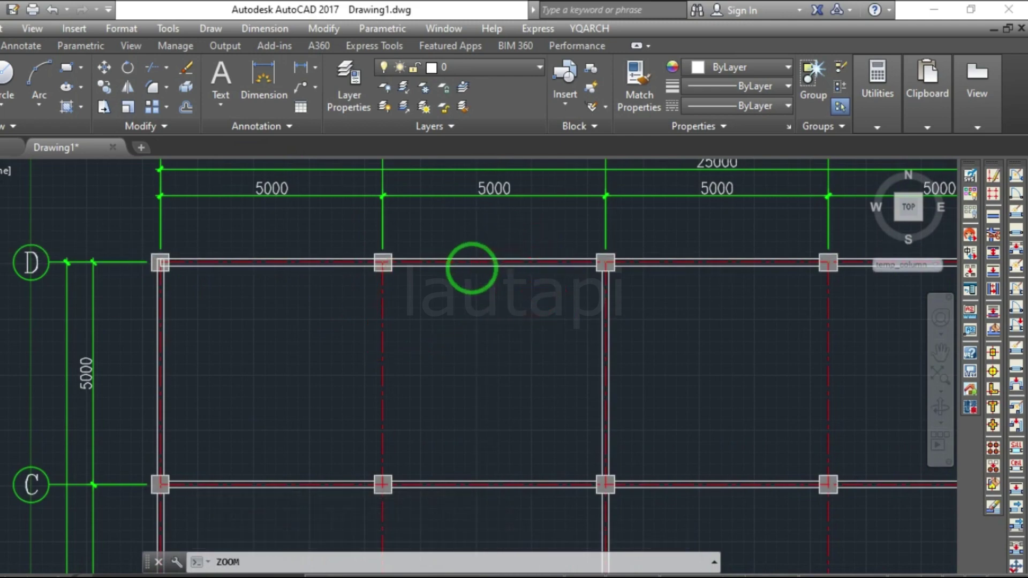
middle_click(471, 268)
middle_click(471, 269)
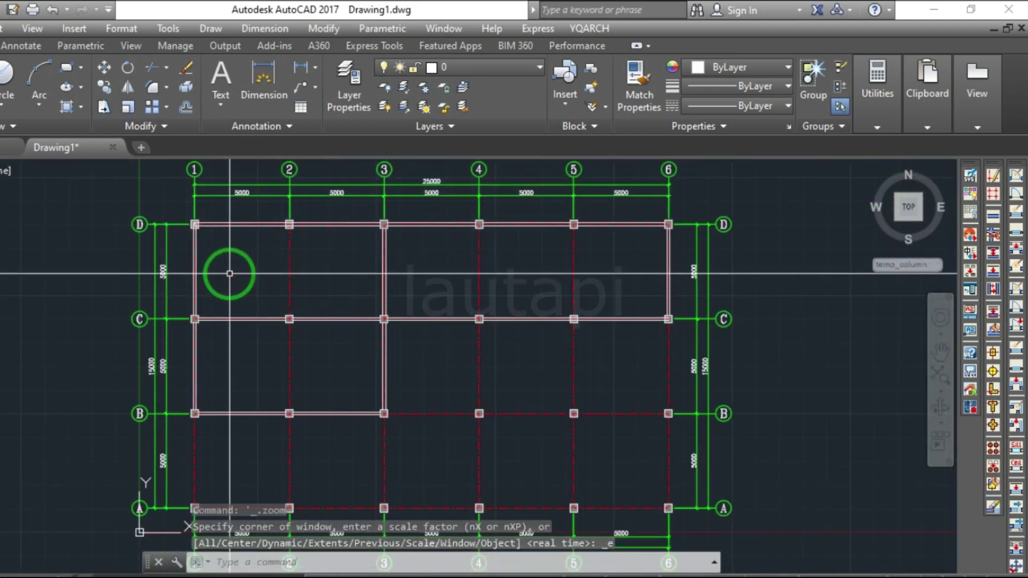
scroll(272, 253, up, 2)
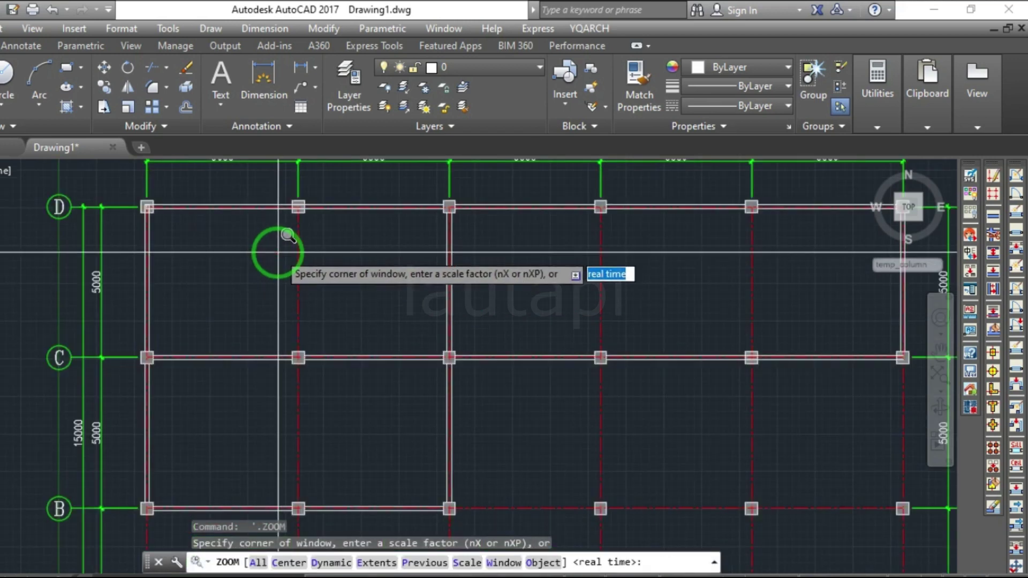
text(w)
key(Return)
scroll(278, 236, up, 2)
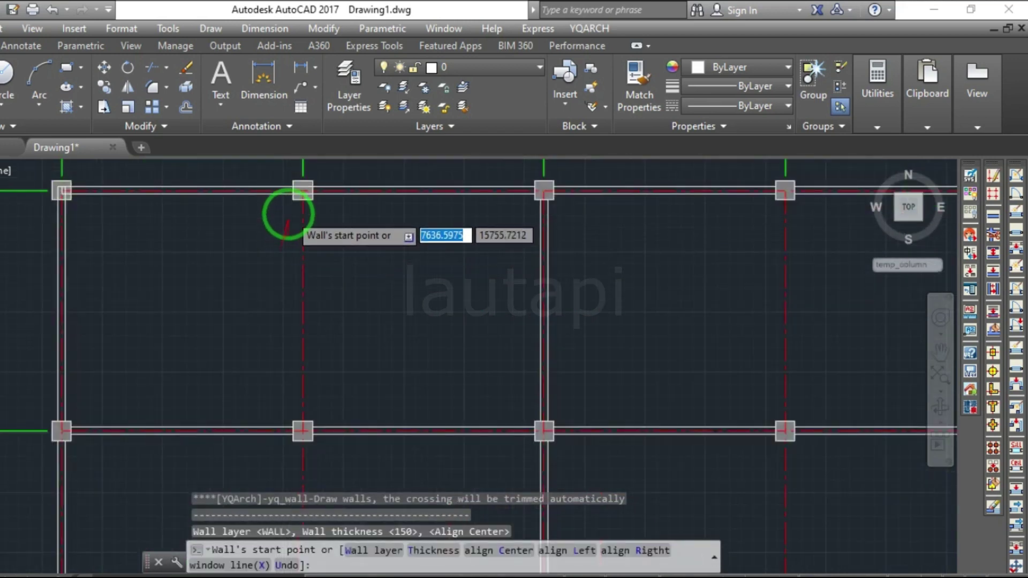
scroll(300, 192, up, 2)
scroll(309, 175, down, 3)
click(312, 174)
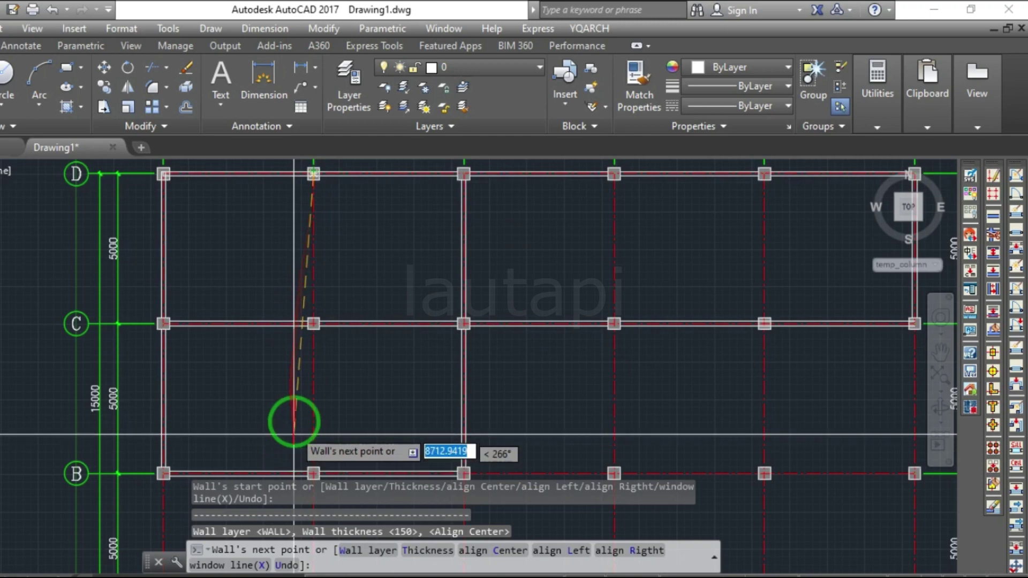
scroll(321, 370, up, 2)
scroll(317, 365, up, 2)
scroll(321, 374, down, 4)
scroll(353, 369, down, 2)
scroll(380, 321, down, 4)
key(Return)
scroll(393, 292, up, 2)
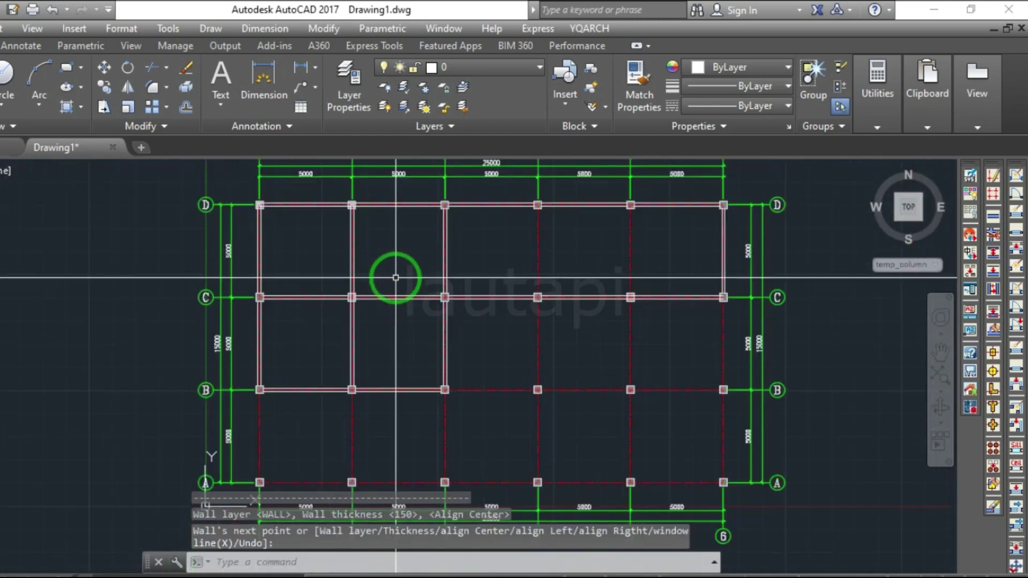
scroll(394, 291, up, 2)
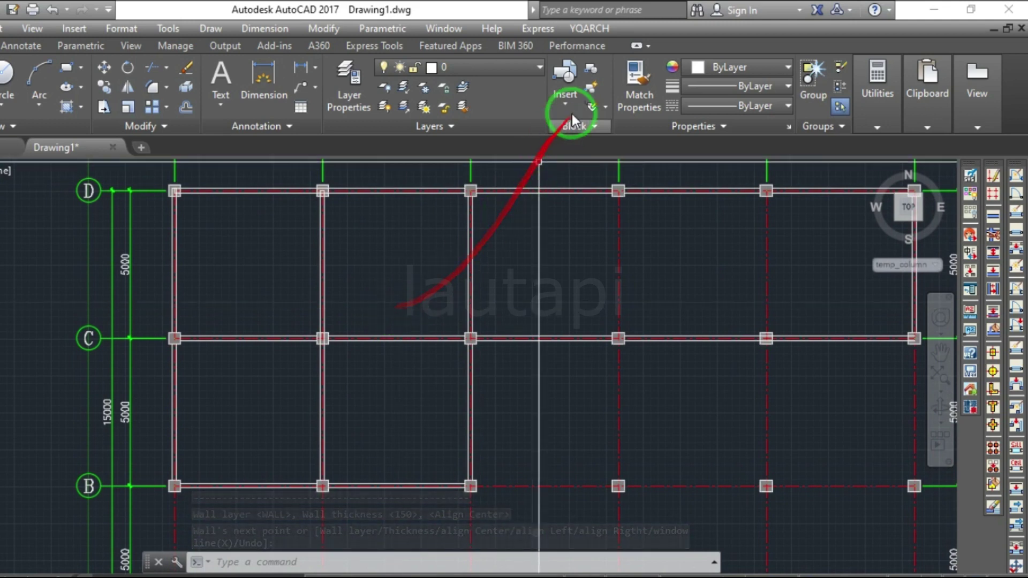
Step: Insert a DR_D01 single swing door into the grid C wall near axis 1, swinging downward
click(594, 30)
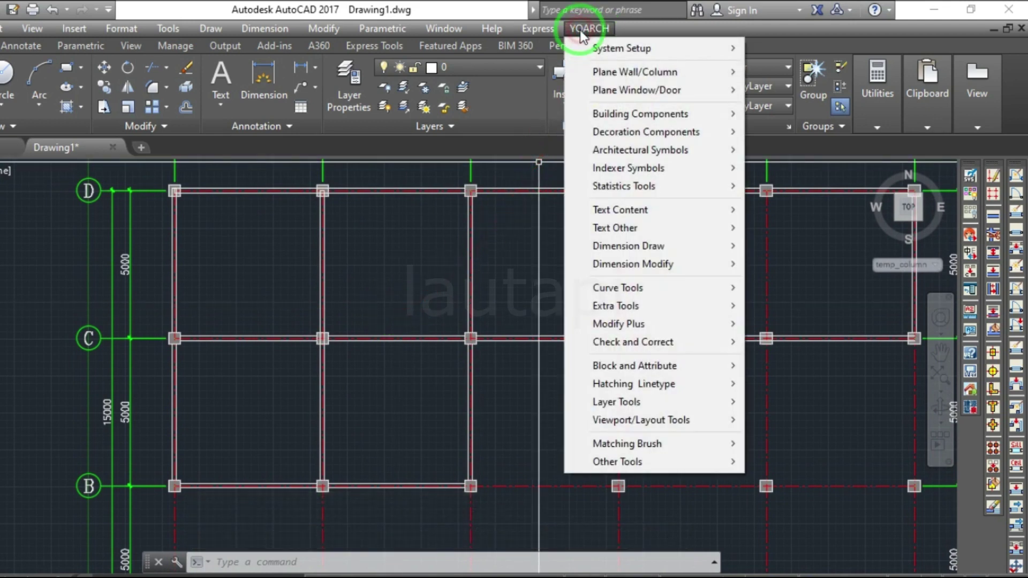
click(612, 92)
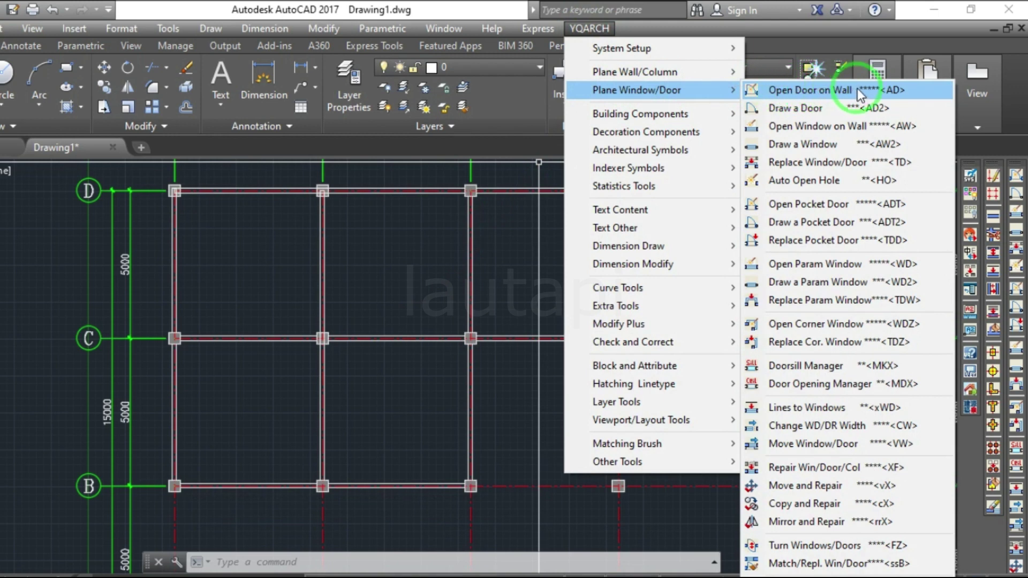
click(899, 92)
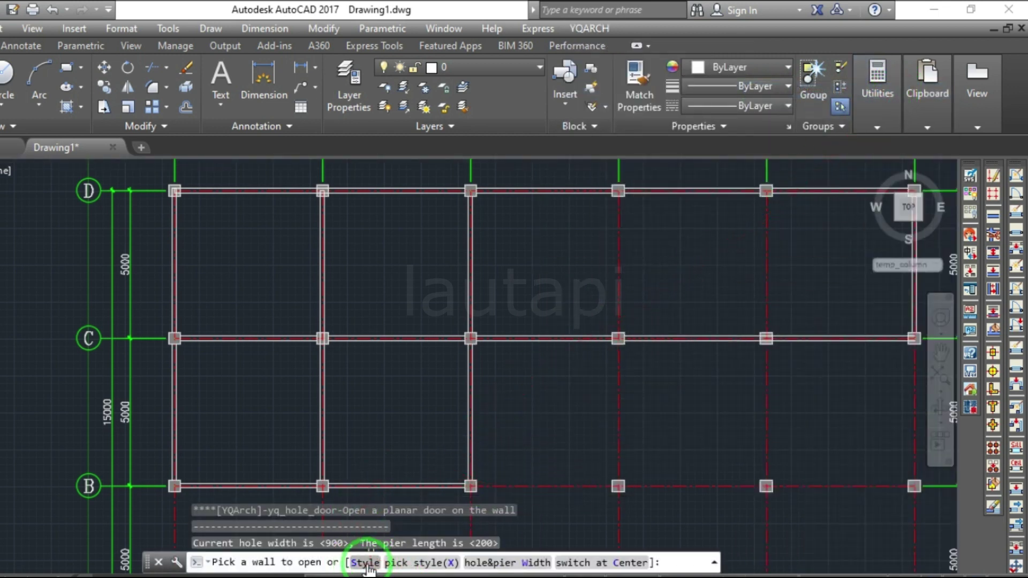
click(368, 566)
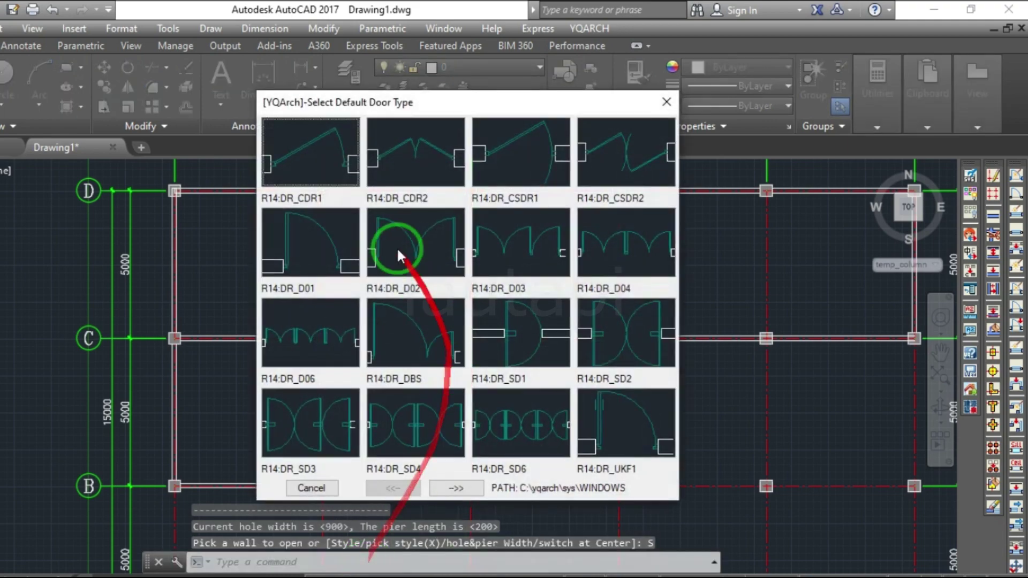
click(316, 241)
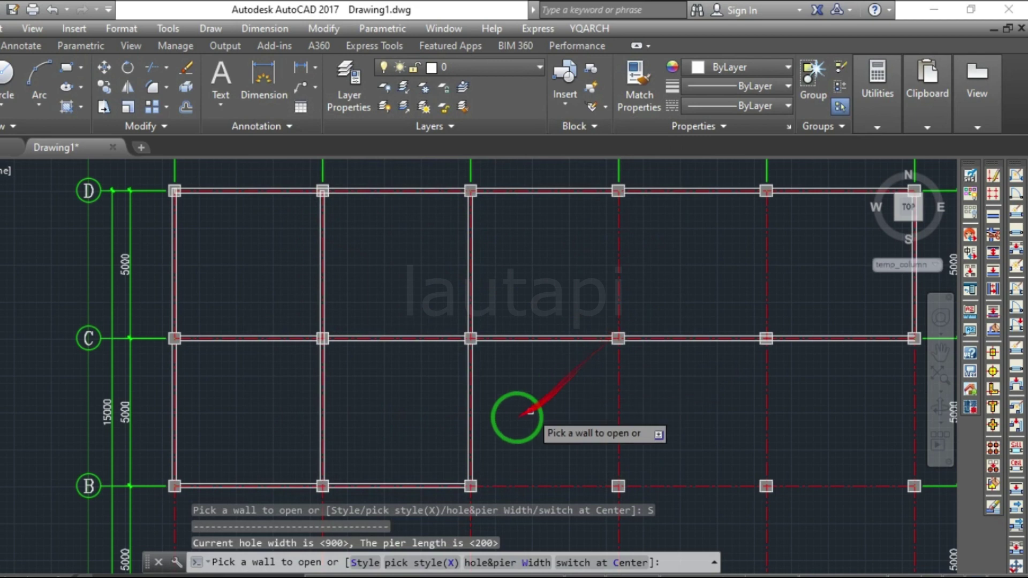
scroll(413, 474, down, 2)
scroll(390, 457, up, 2)
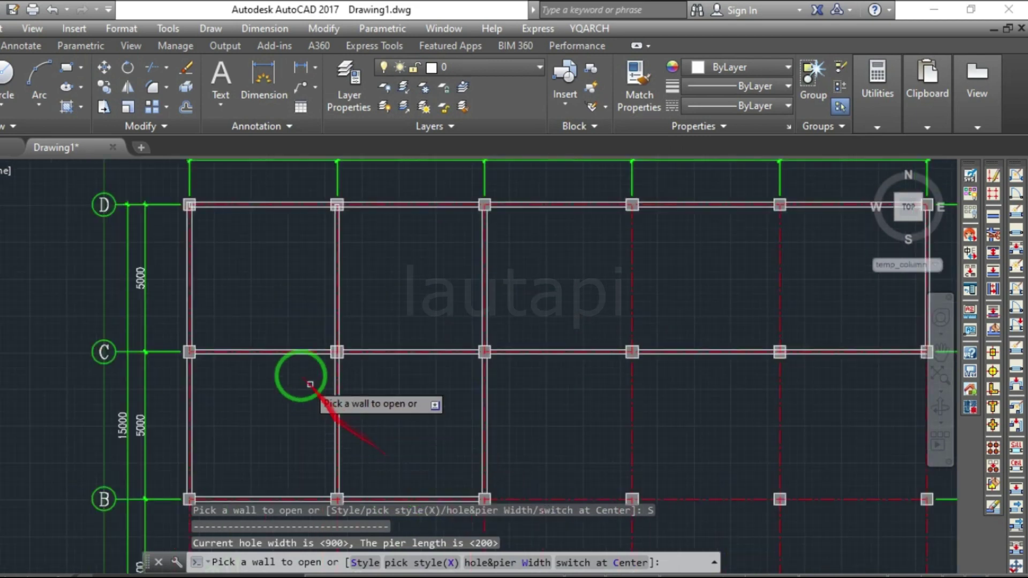
click(211, 349)
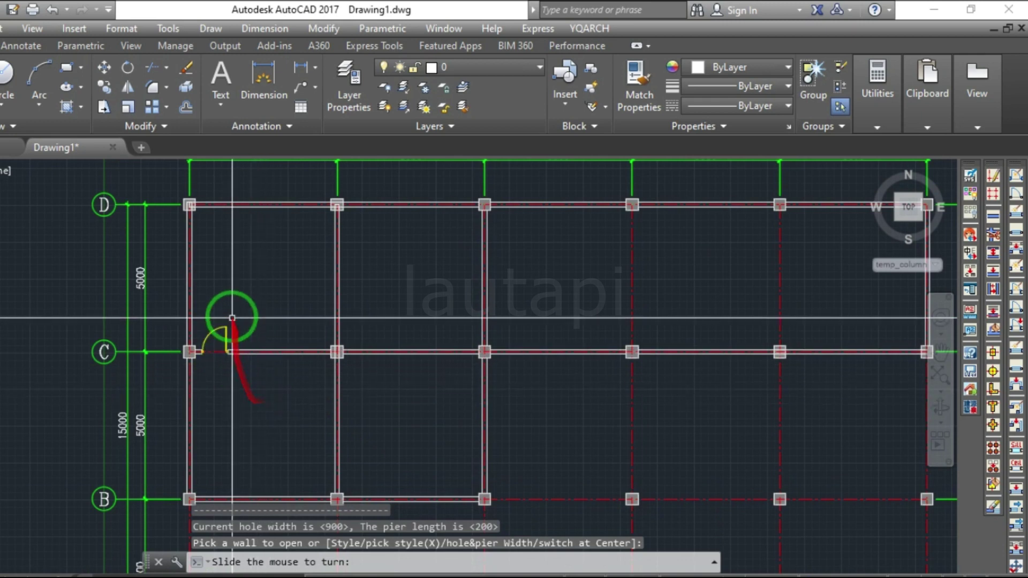
click(230, 369)
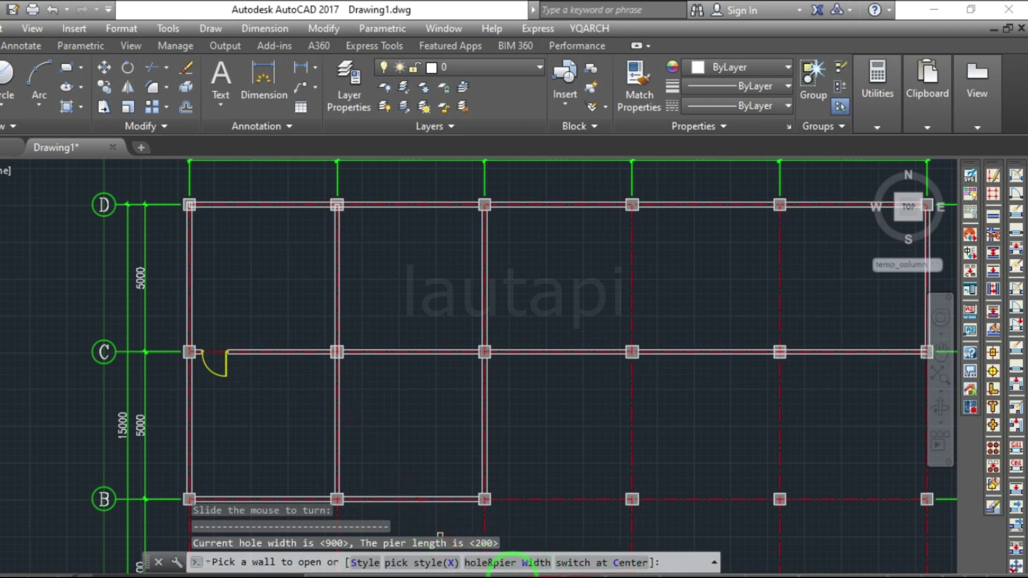
click(518, 565)
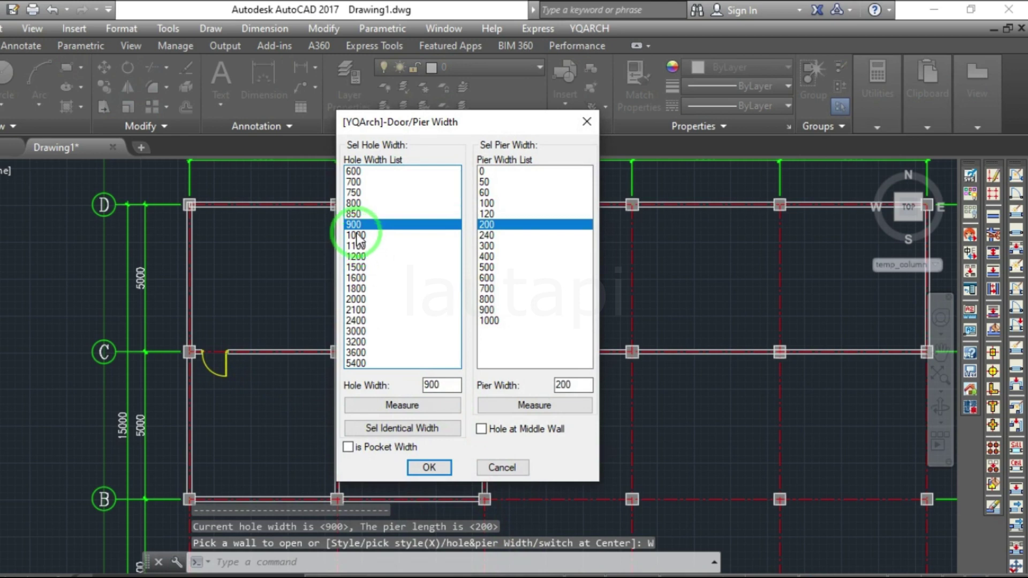
Step: Set the door hole width to 1000 and the pier width to 150
click(364, 235)
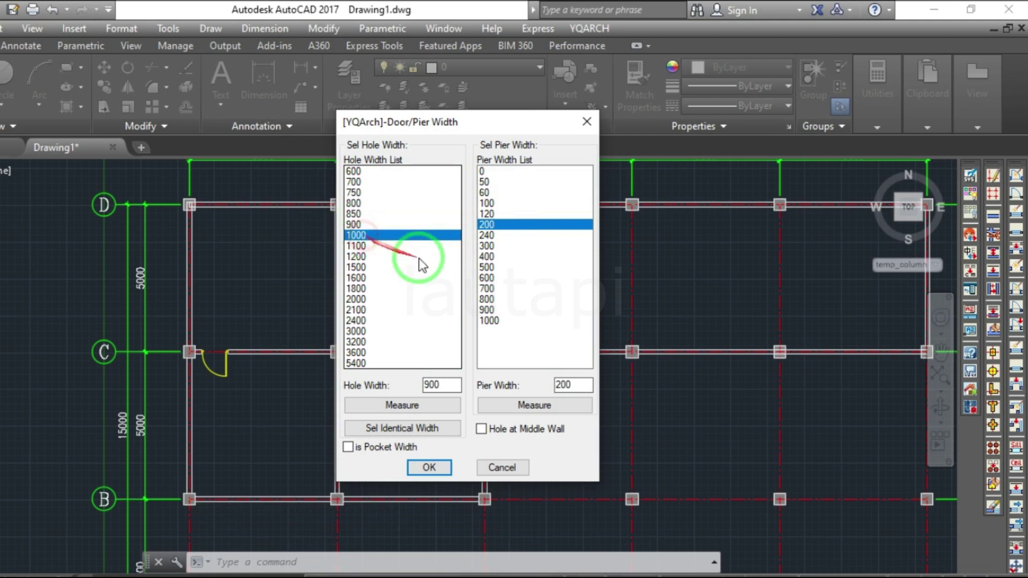
click(487, 225)
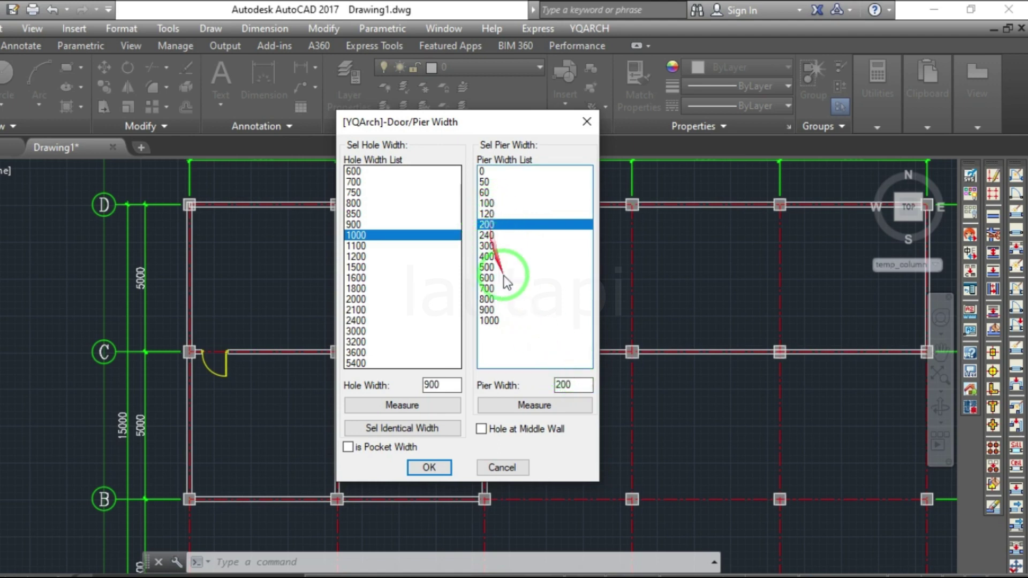
drag(578, 388, 550, 386)
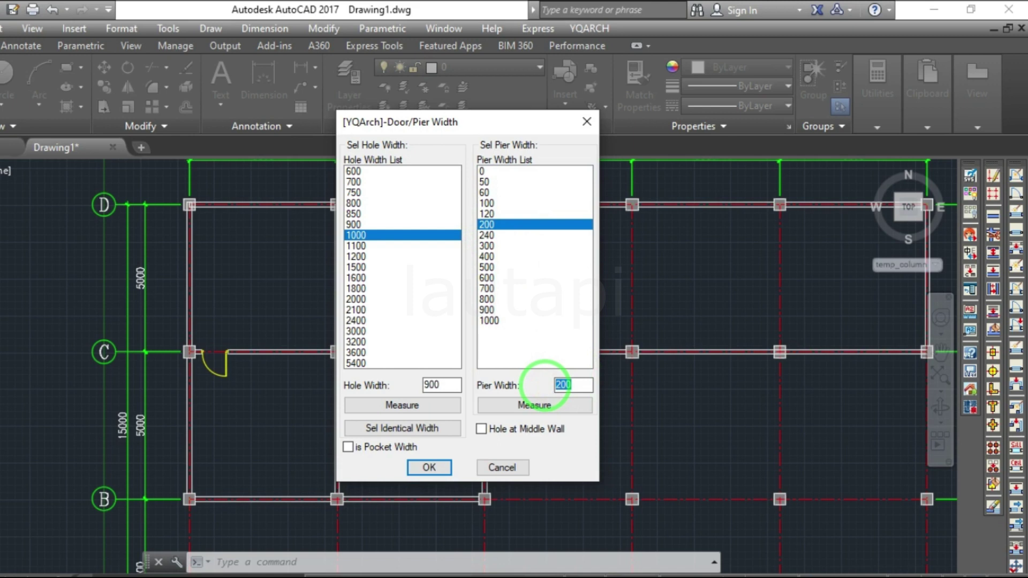
click(444, 467)
scroll(378, 275, up, 2)
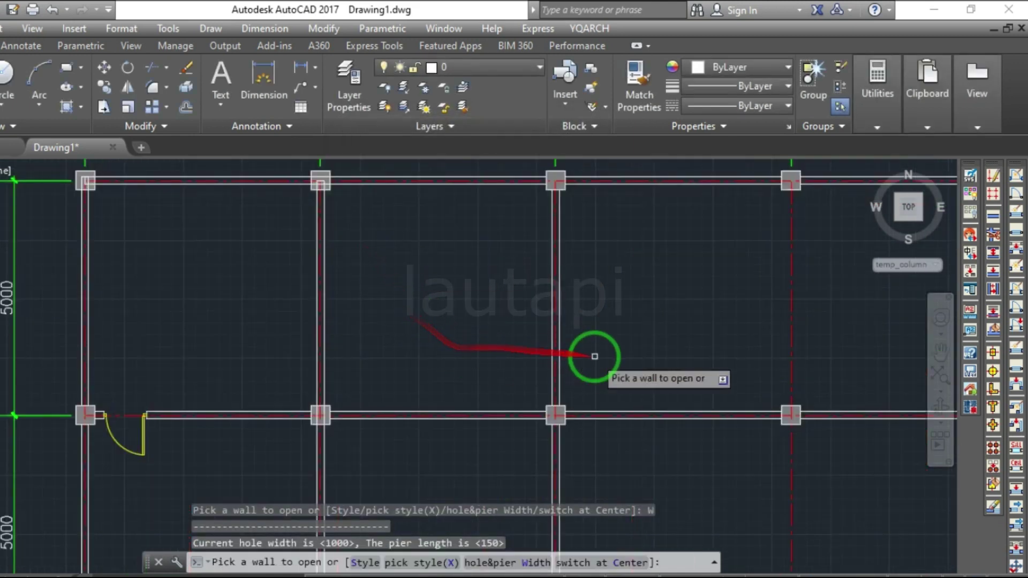
Step: Place a door in the grid 3 wall above C swinging right, then zoom to the whole plan
click(560, 375)
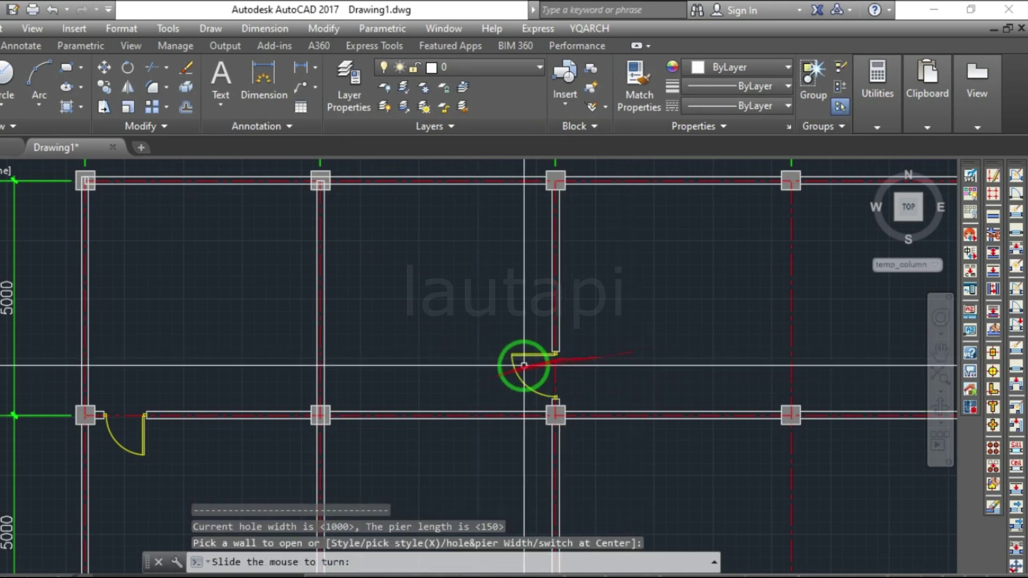
click(634, 357)
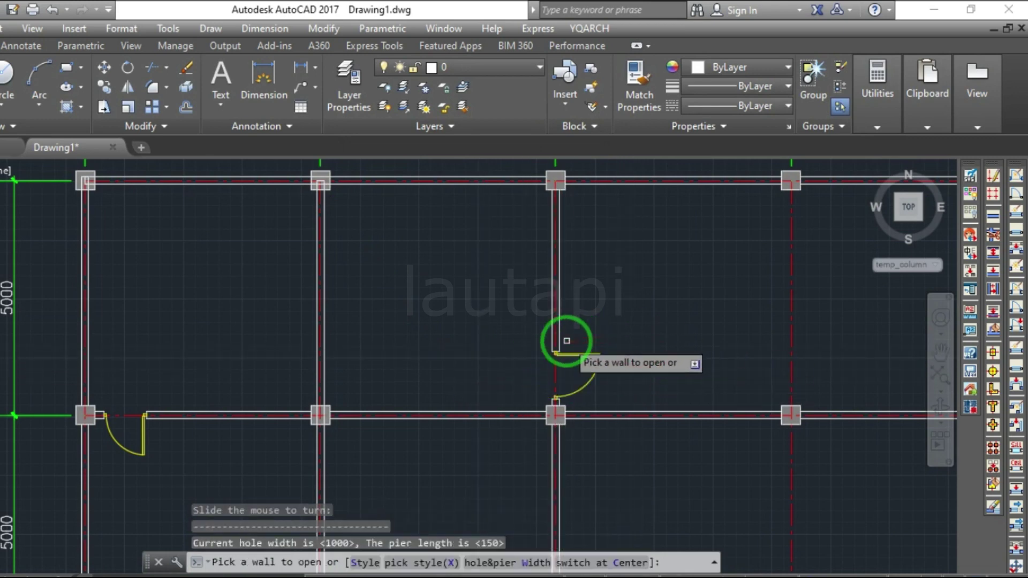
key(Escape)
scroll(539, 328, down, 2)
scroll(488, 374, down, 2)
middle_drag(481, 357, 545, 247)
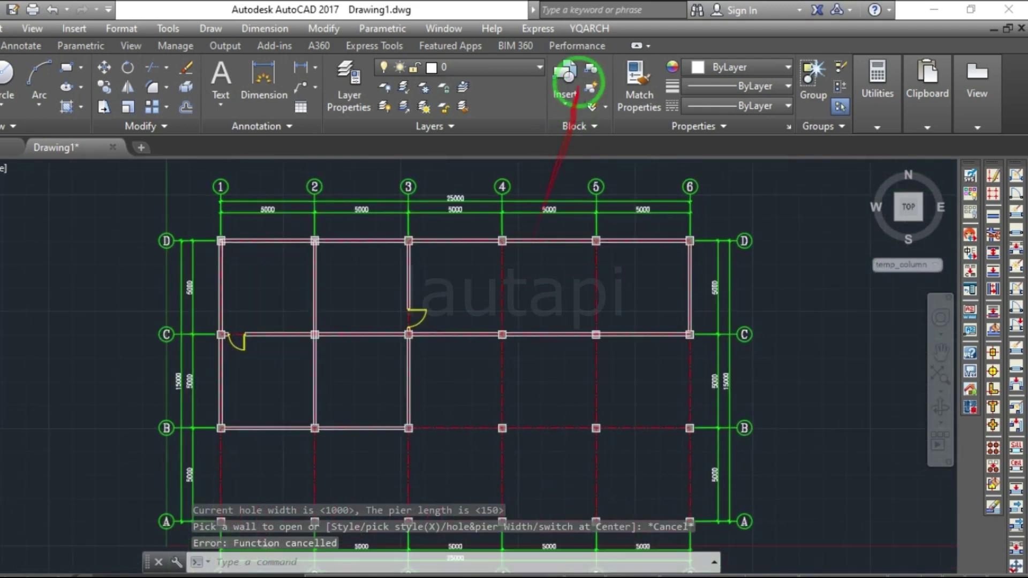
middle_click(492, 130)
middle_click(492, 130)
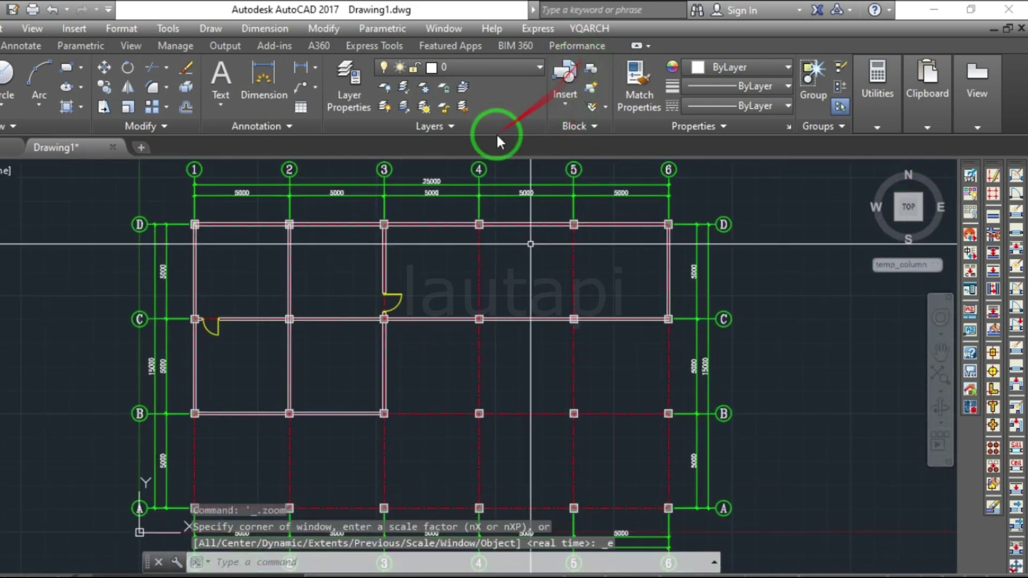
Step: Start YQArch's Open Window on Wall command and pick the default window style
click(573, 33)
mouse_move(636, 90)
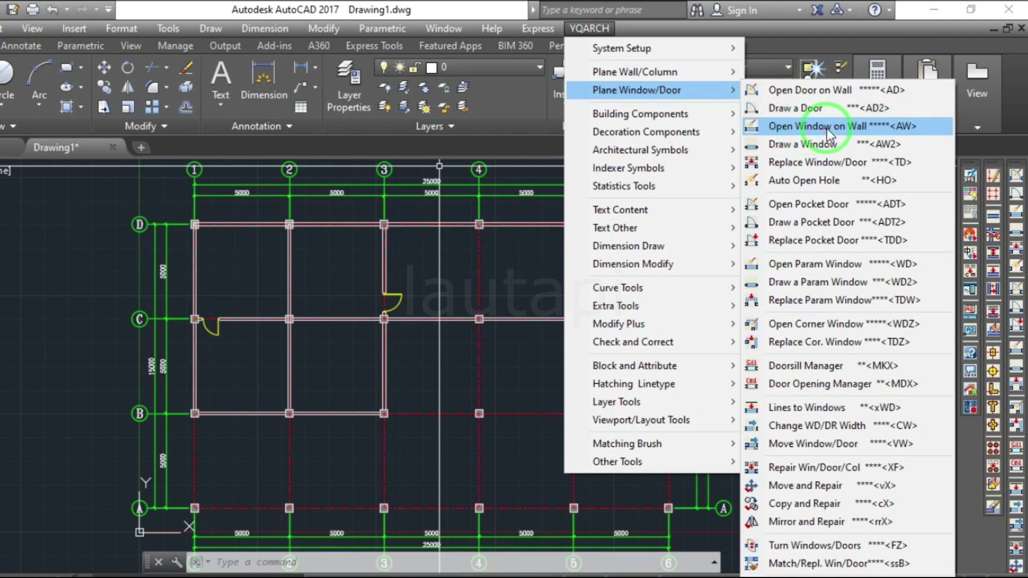
click(907, 127)
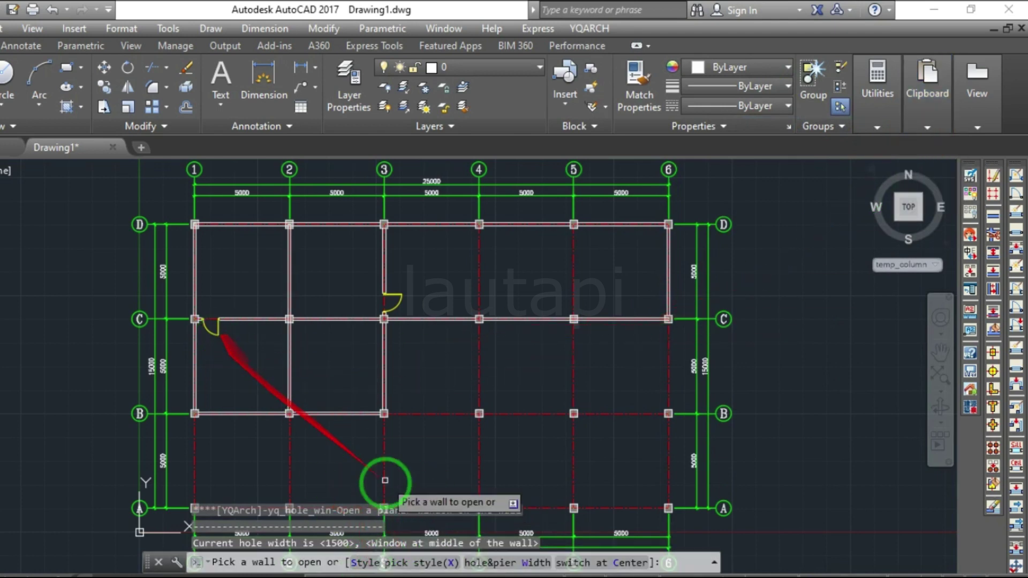
click(364, 563)
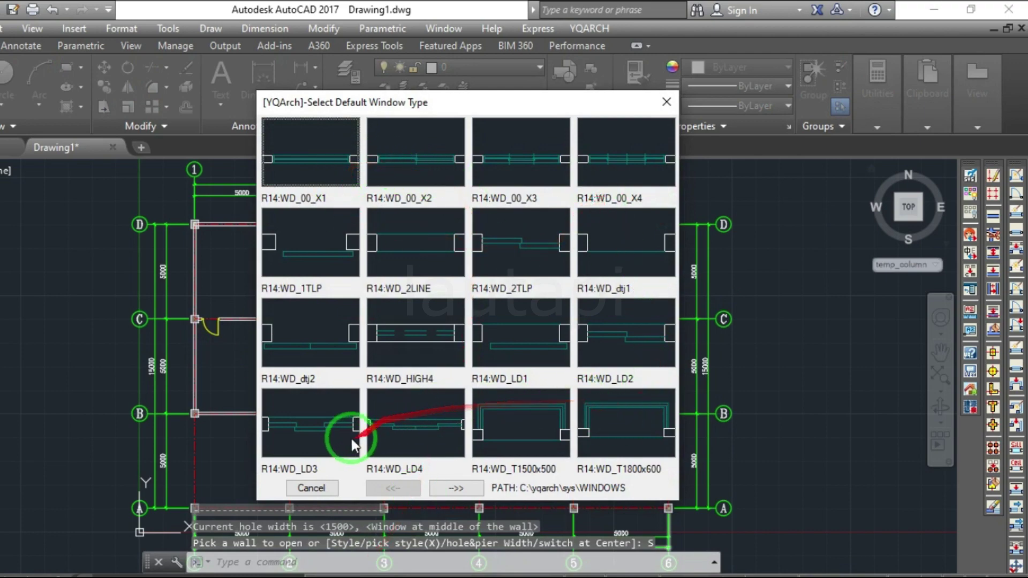
click(317, 159)
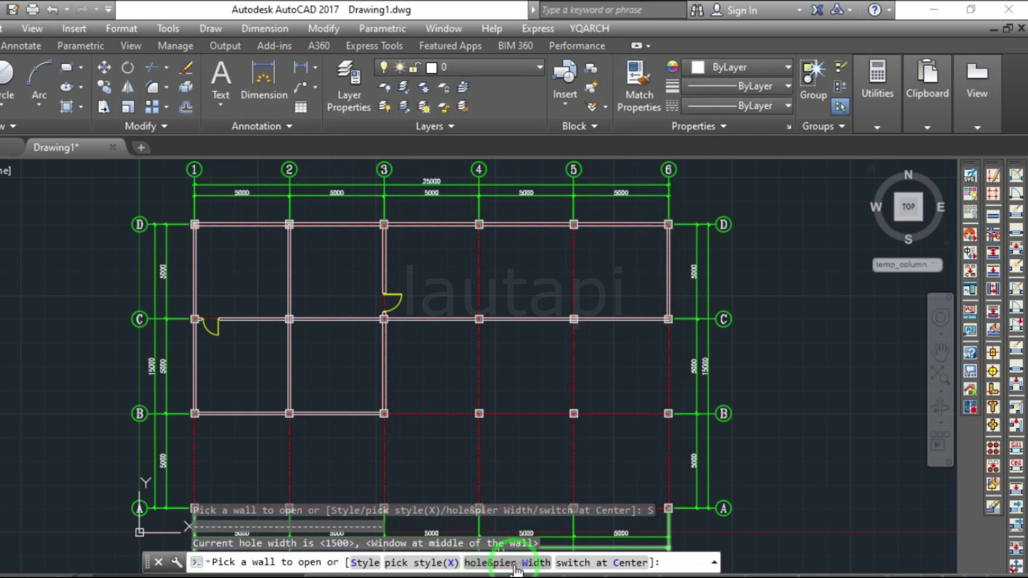
Step: Change the window hole width from 1500 to 2000
click(516, 565)
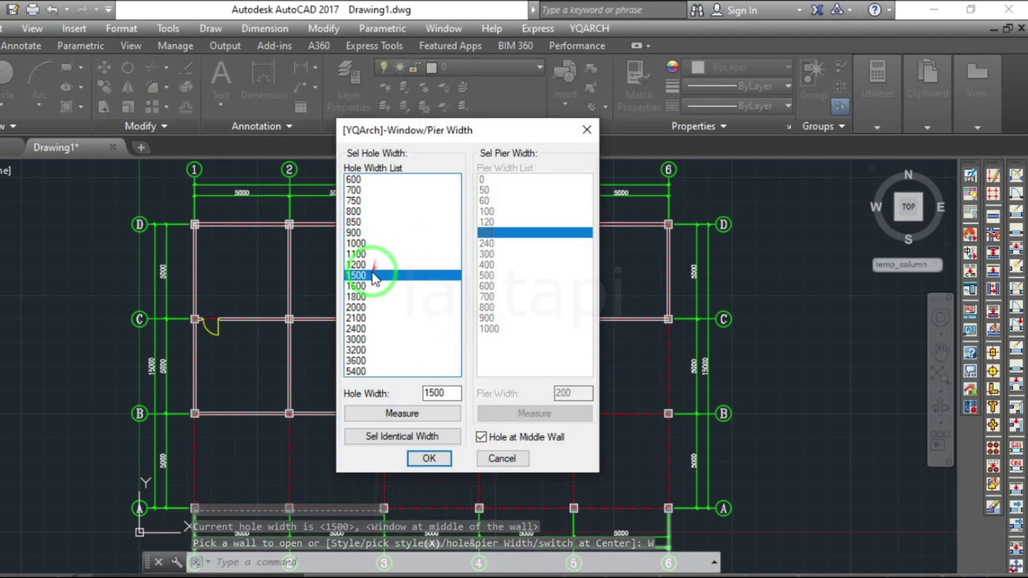
click(418, 393)
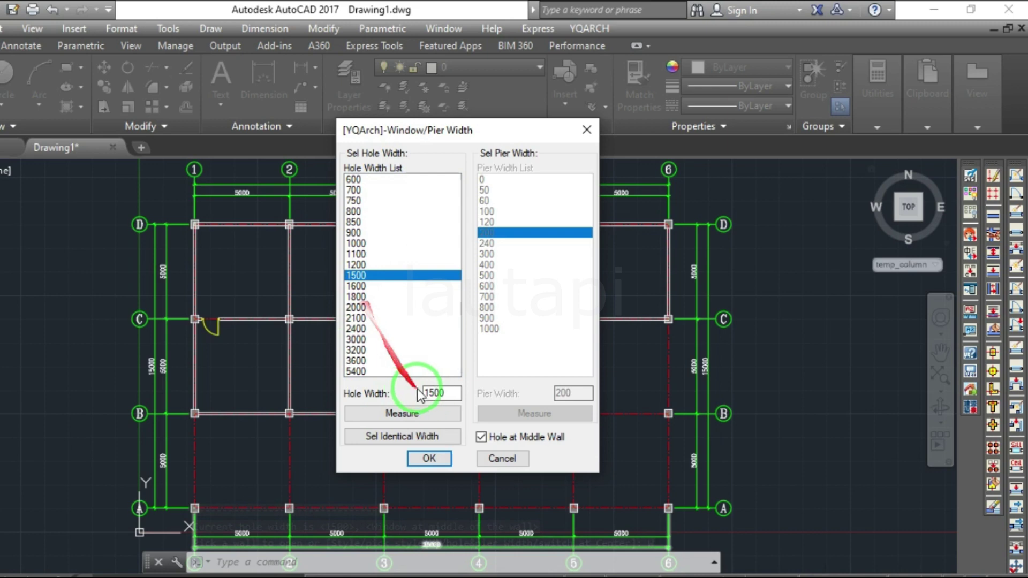
double_click(411, 395)
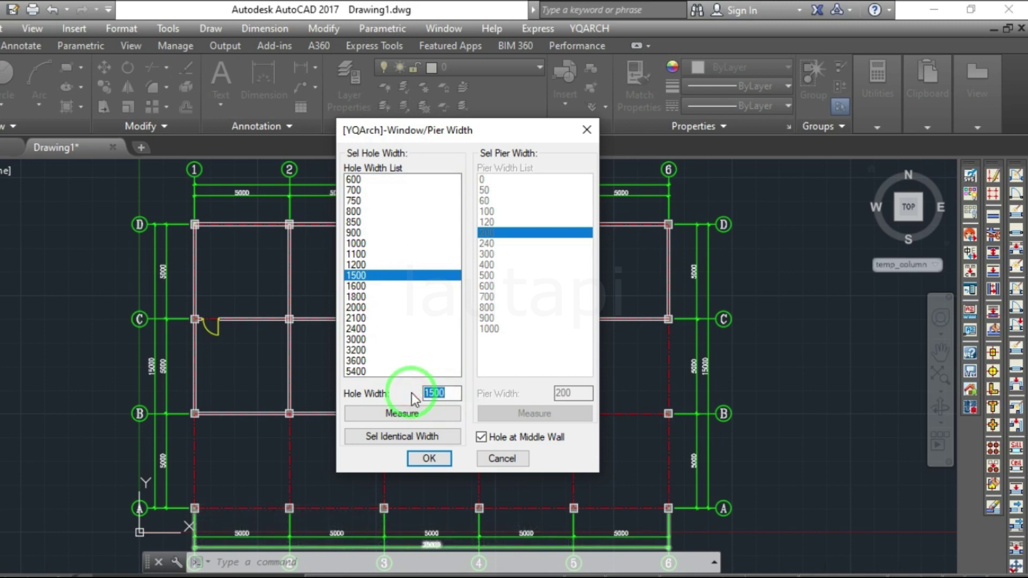
text(20)
click(428, 458)
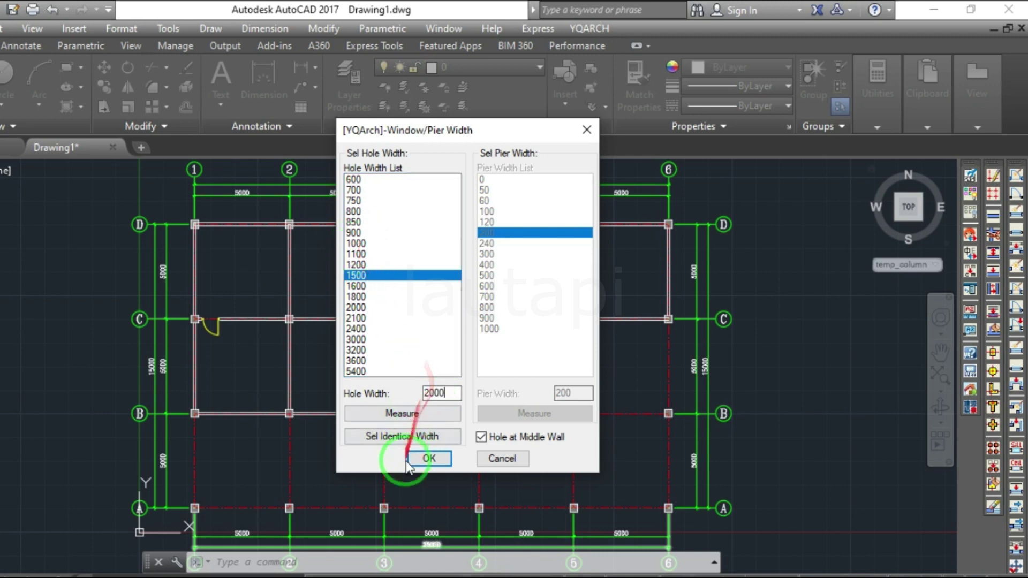
scroll(262, 247, up, 4)
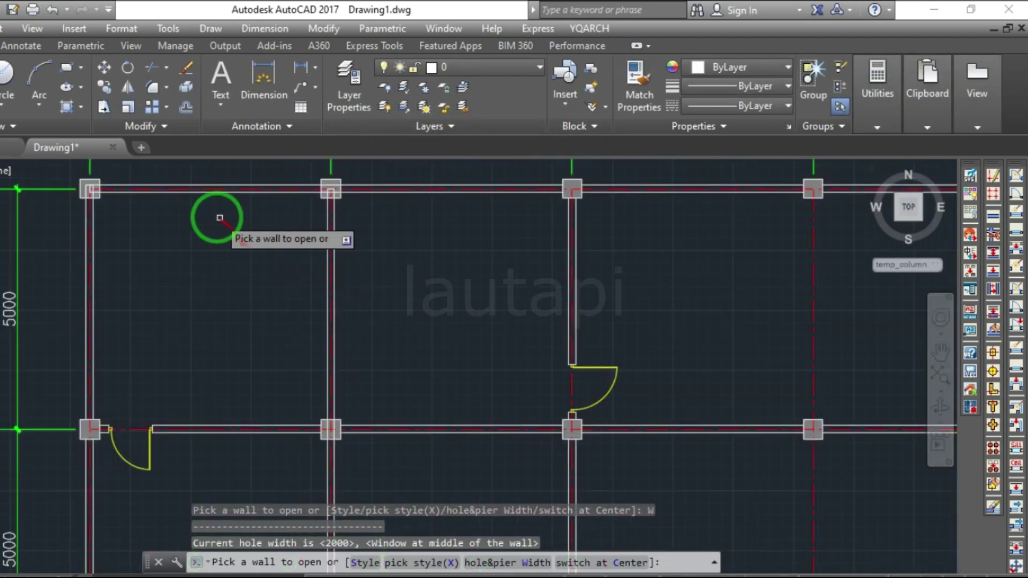
Step: Insert windows into the bay's top wall and the left axis 1 wall
click(204, 193)
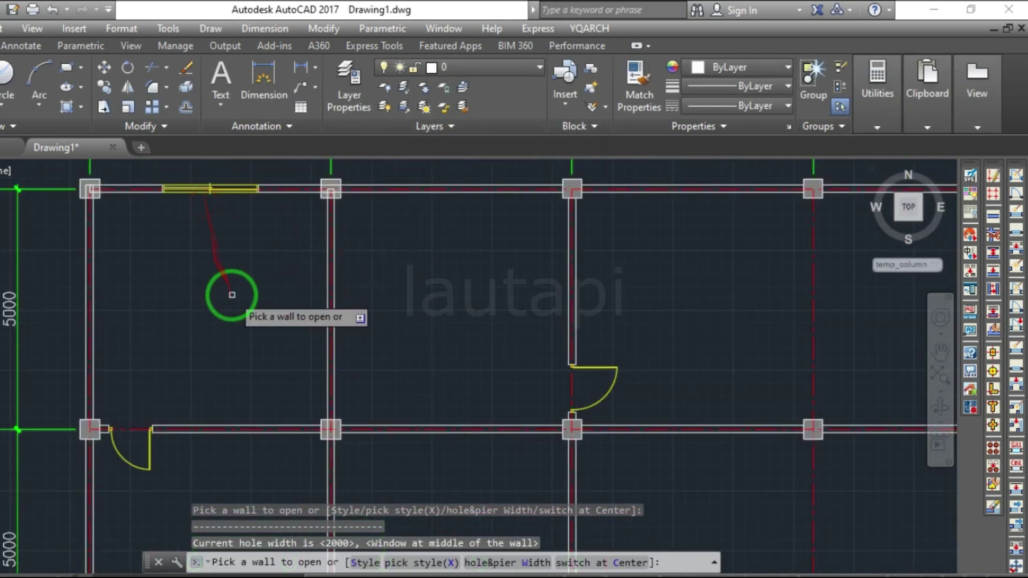
click(92, 303)
mouse_move(332, 378)
middle_down()
mouse_move(300, 327)
mouse_move(321, 366)
middle_up()
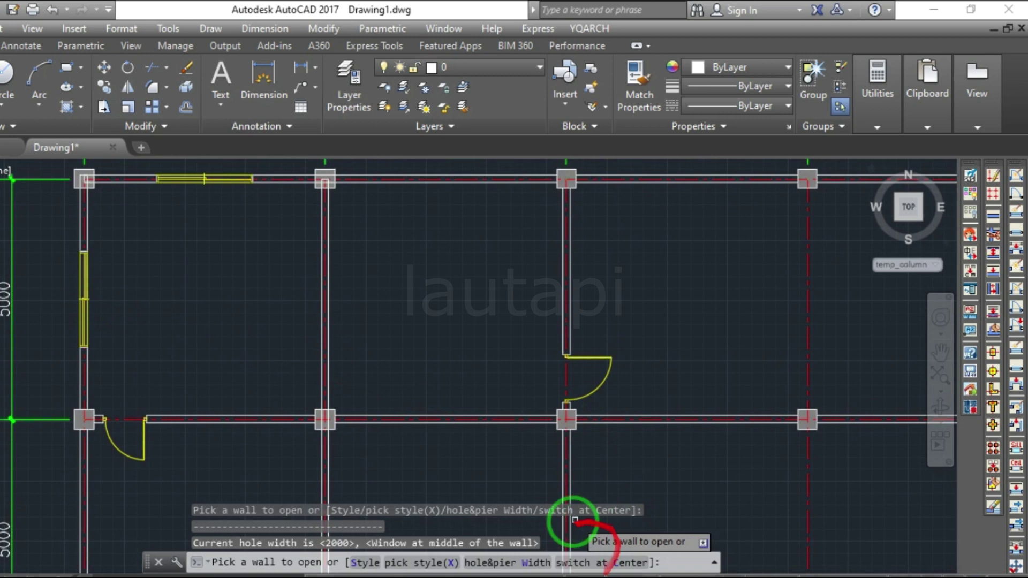
Step: Switch to centred placement and add windows in the row D wall and the interior axis 2 wall
click(600, 562)
drag(500, 187, 574, 491)
click(500, 180)
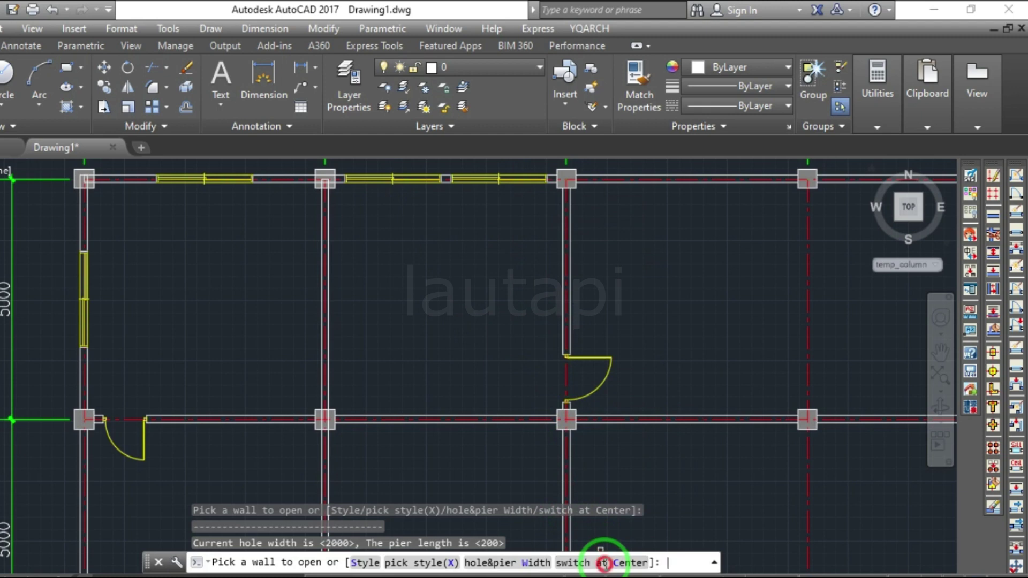
click(603, 562)
click(328, 303)
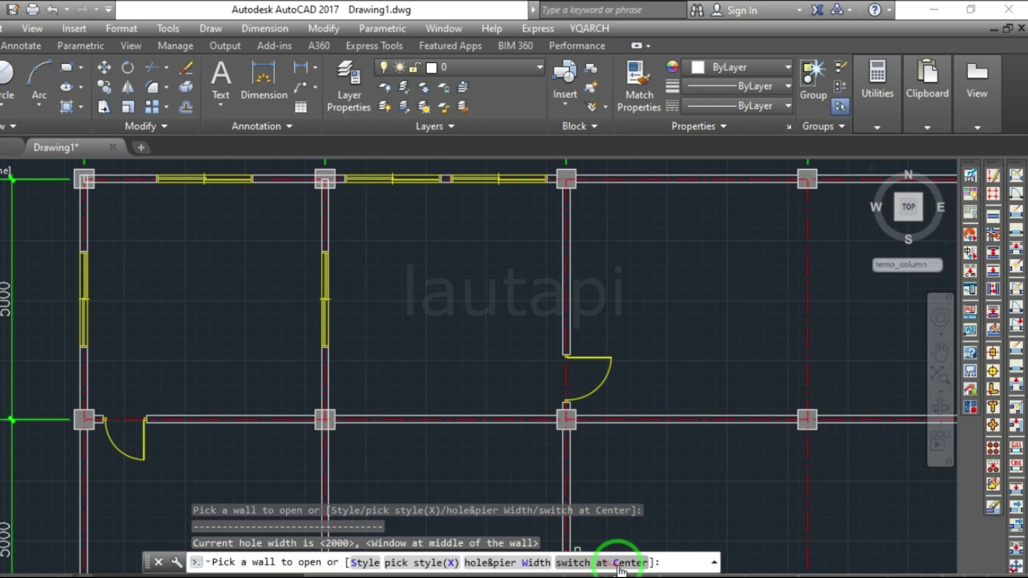
click(561, 395)
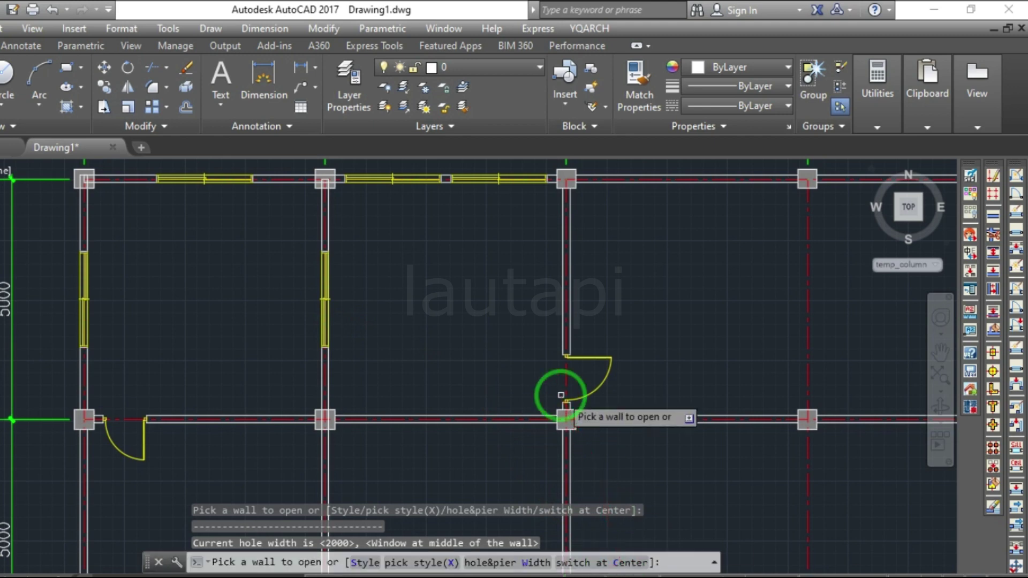
key(Escape)
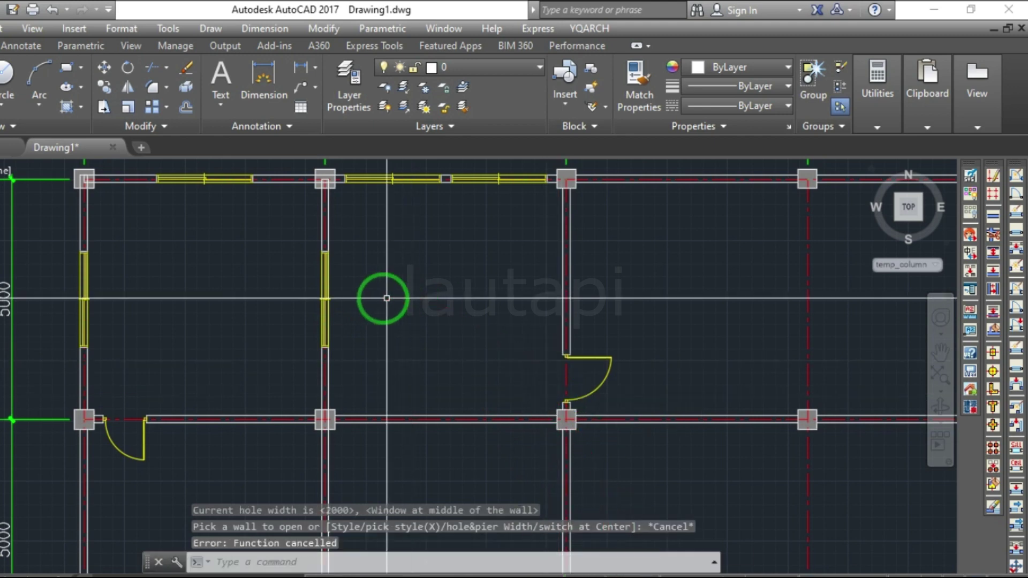
scroll(340, 241, down, 2)
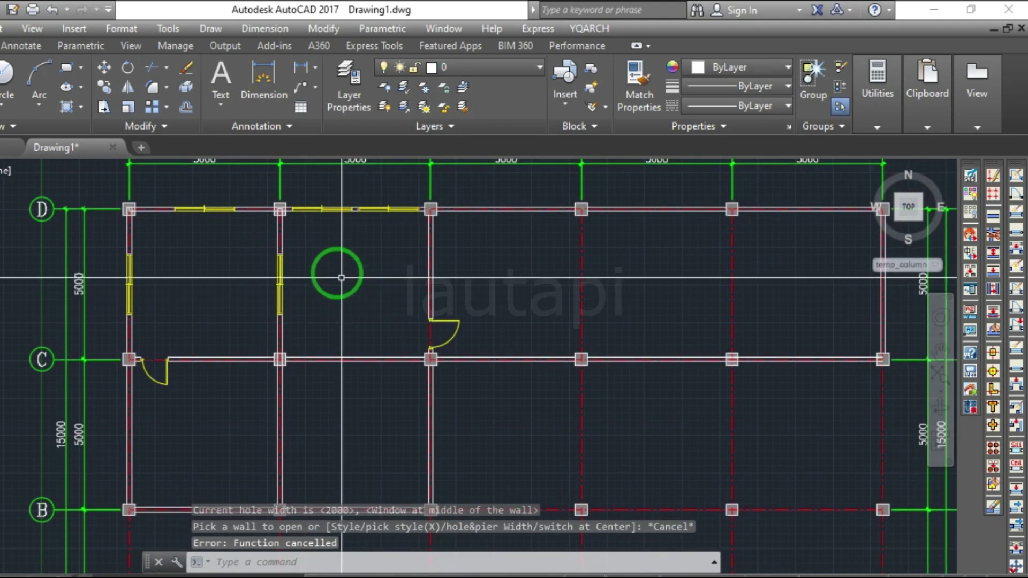
Step: Open the YQARCH menu to reveal Decoration Components with Arrange Furniture
scroll(237, 237, up, 2)
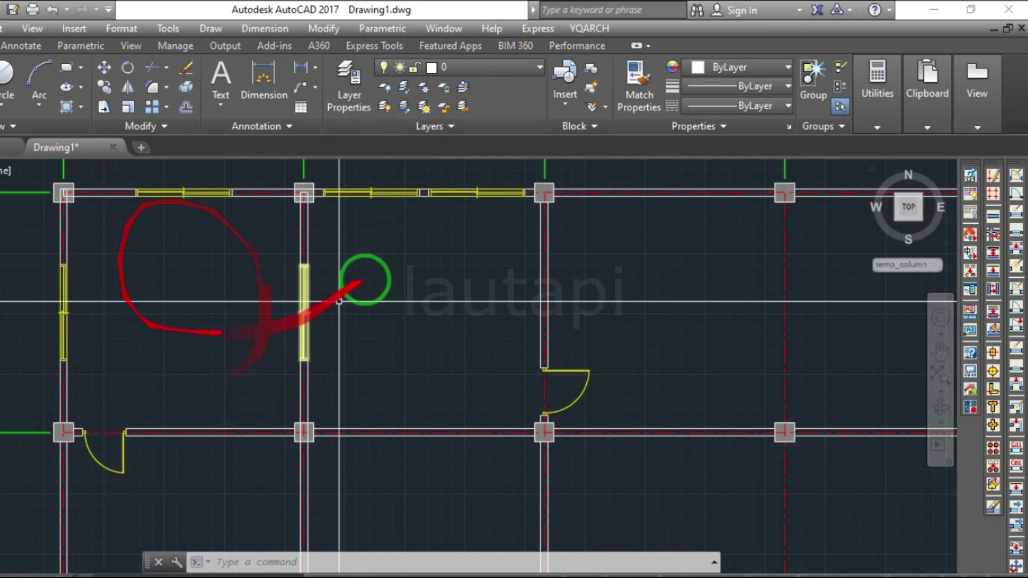
click(598, 28)
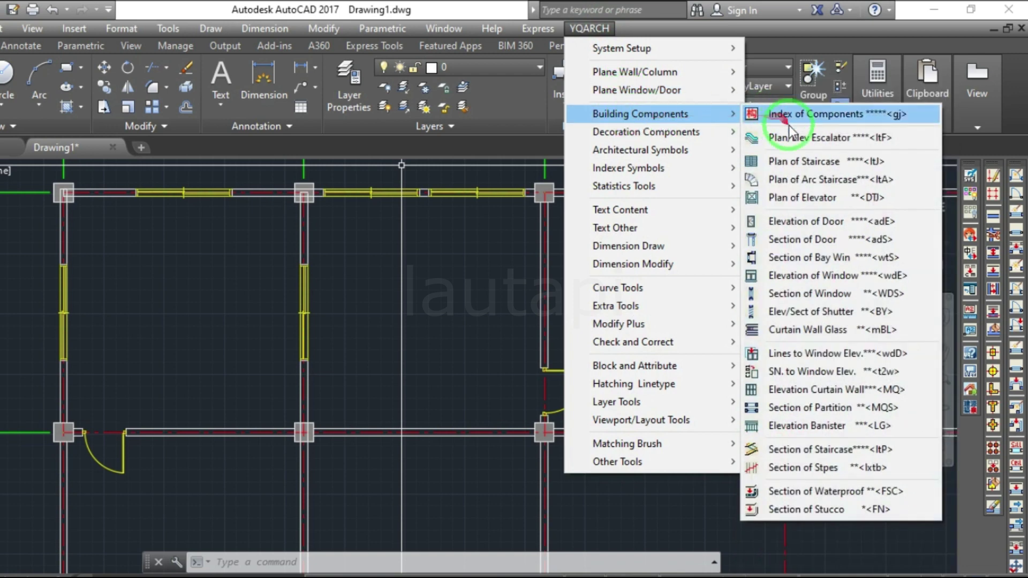
mouse_move(645, 132)
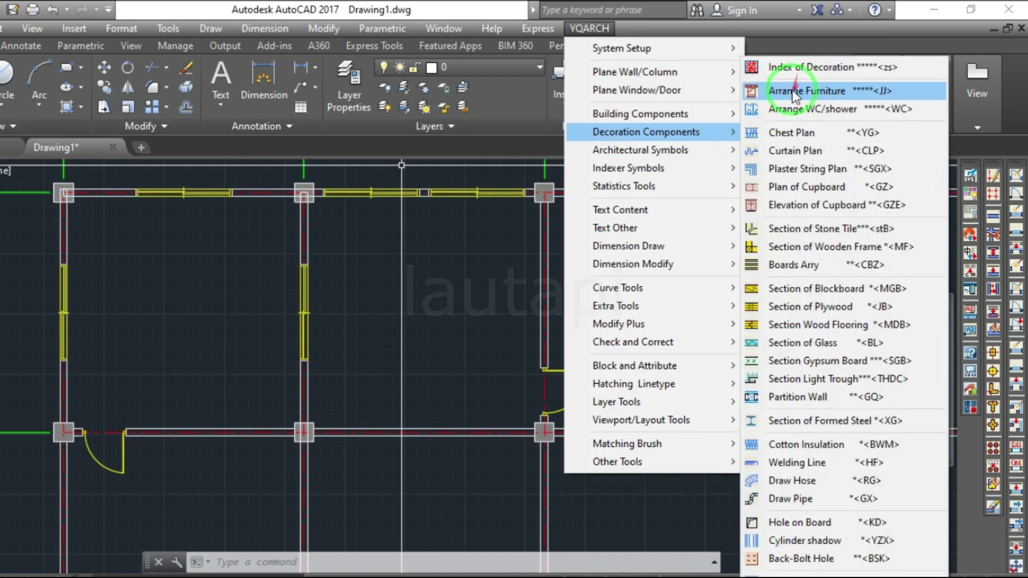
Step: Start Arrange Furniture and choose the Toilet layout after previewing the others
click(836, 91)
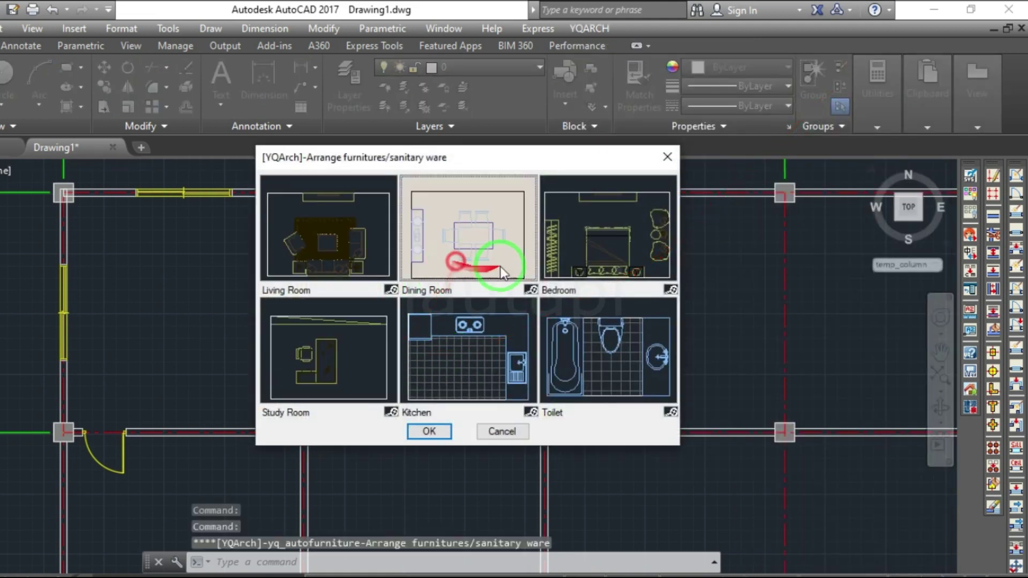
click(605, 249)
click(606, 337)
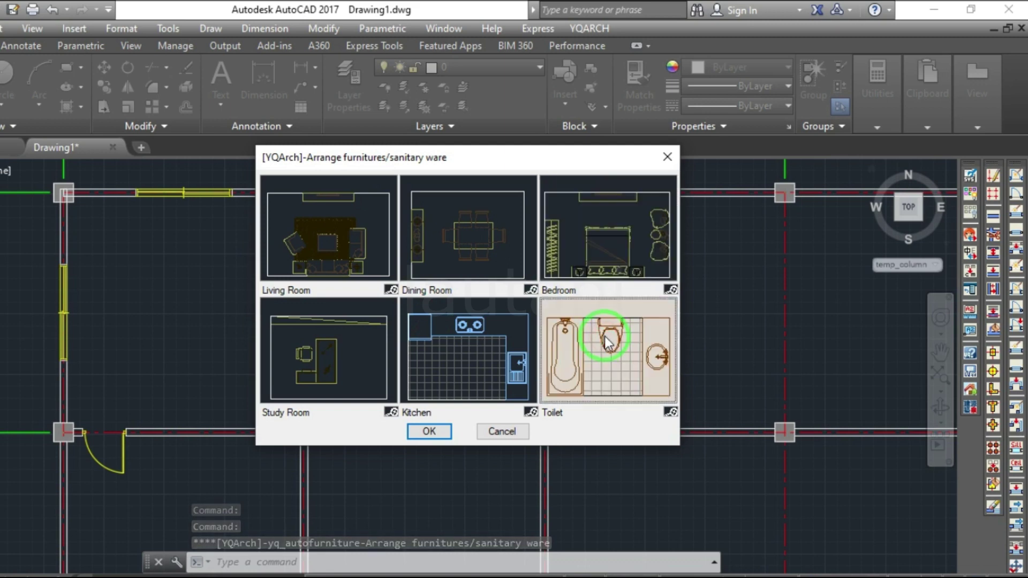
click(493, 245)
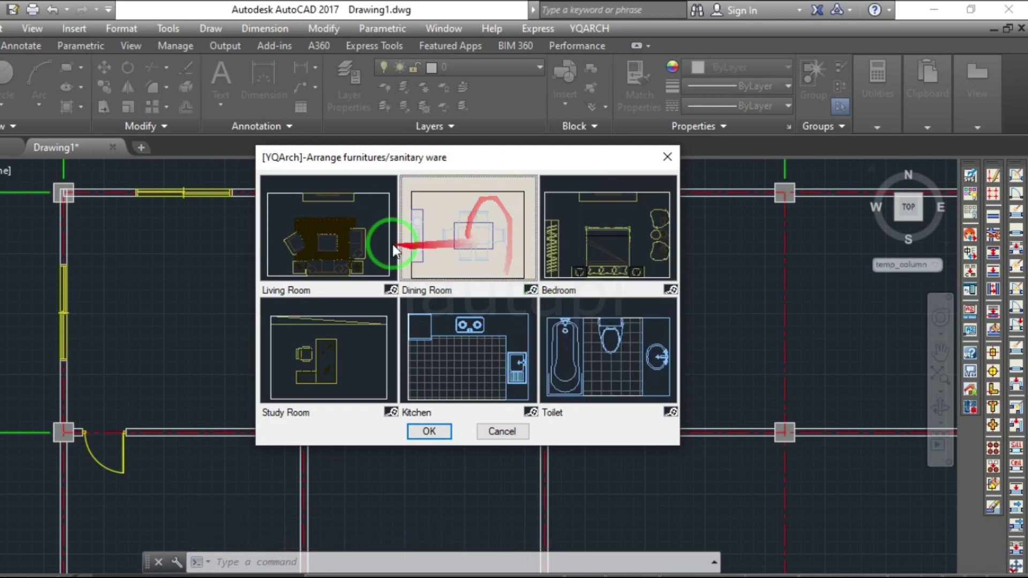
click(370, 251)
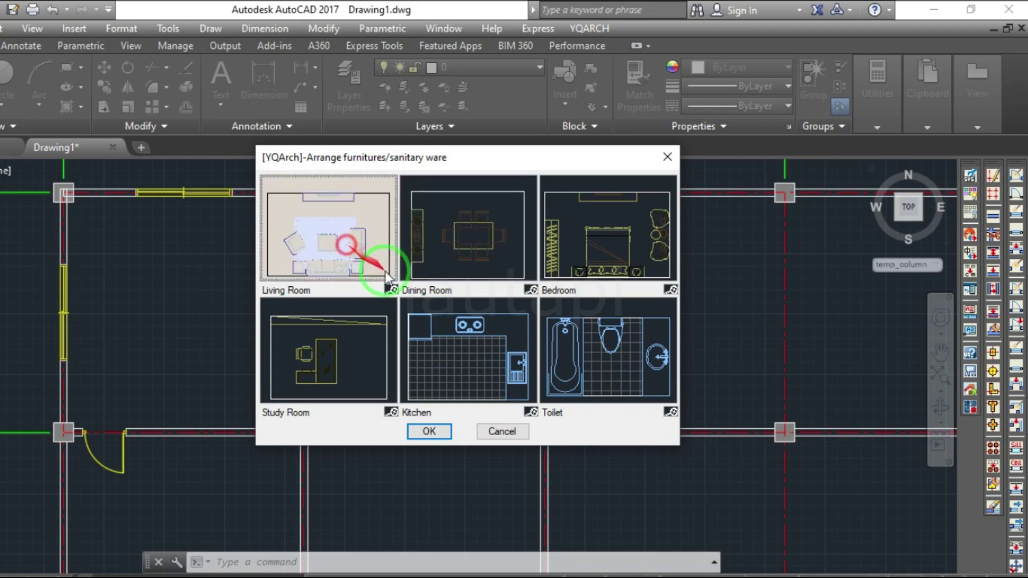
click(599, 365)
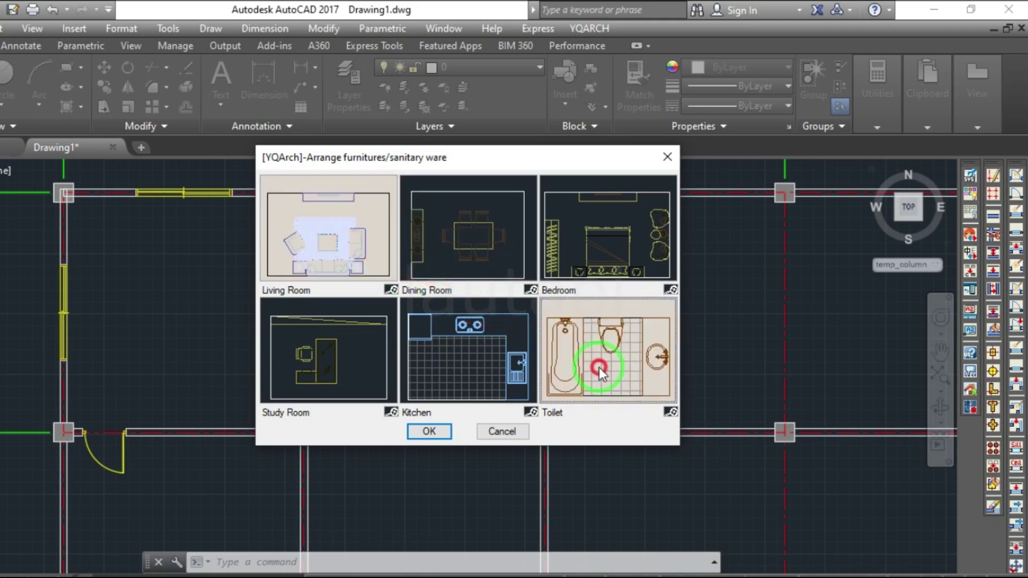
click(426, 435)
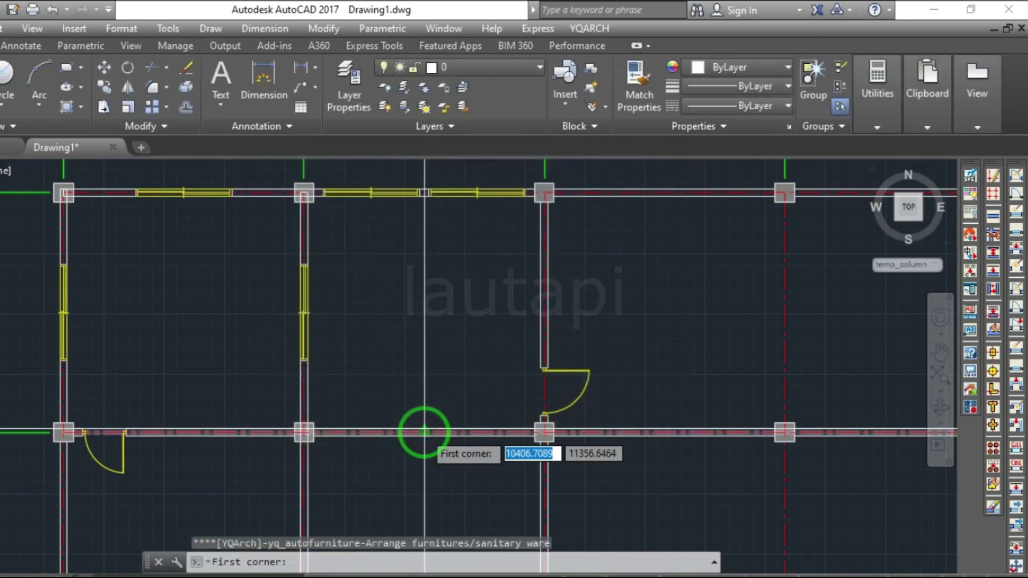
Step: Lay out the toilet from the top-left column to column C2 and accept the arrangement
scroll(81, 199, up, 4)
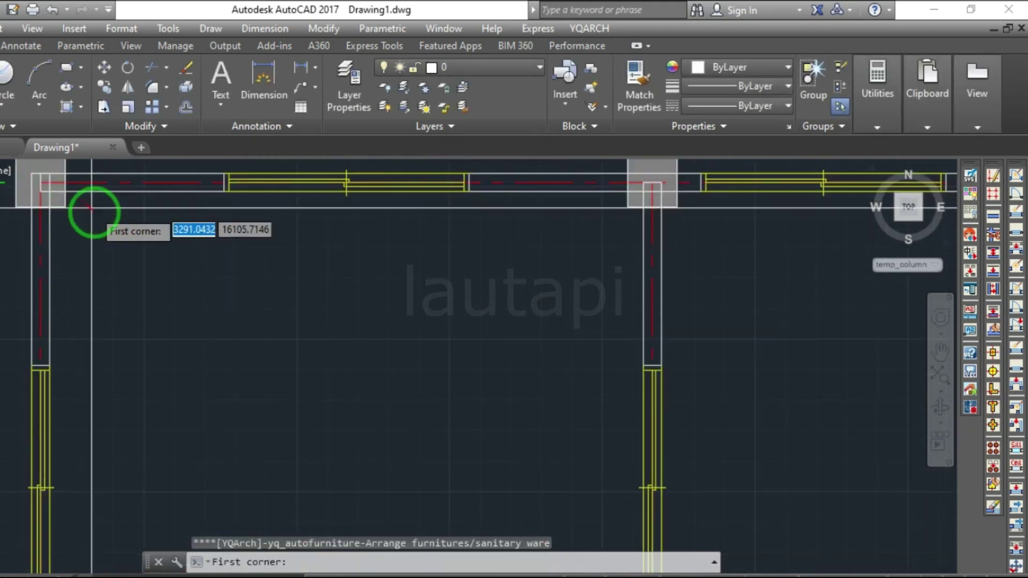
scroll(64, 212, down, 5)
click(79, 200)
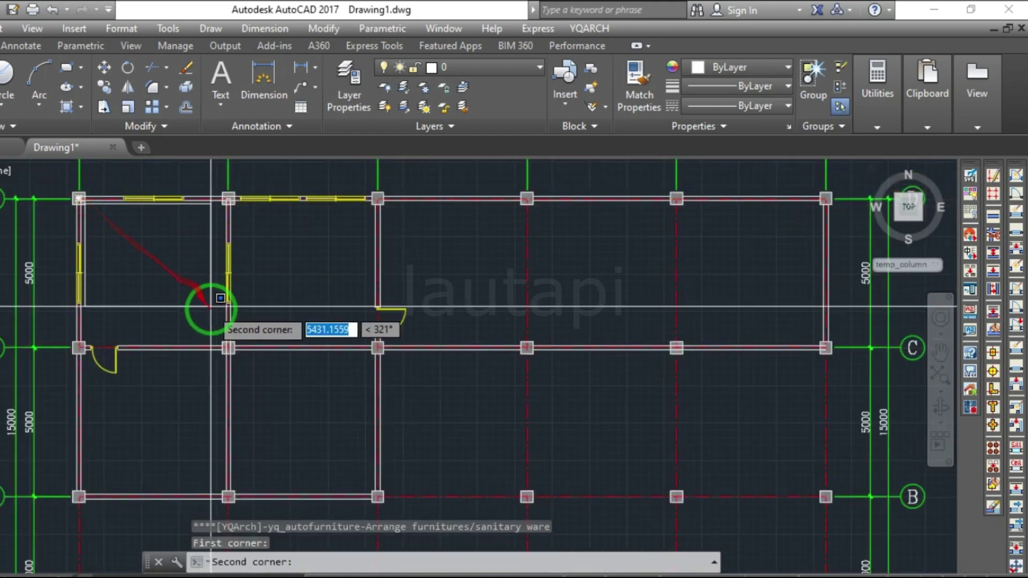
scroll(207, 303, up, 3)
click(247, 394)
scroll(249, 393, down, 4)
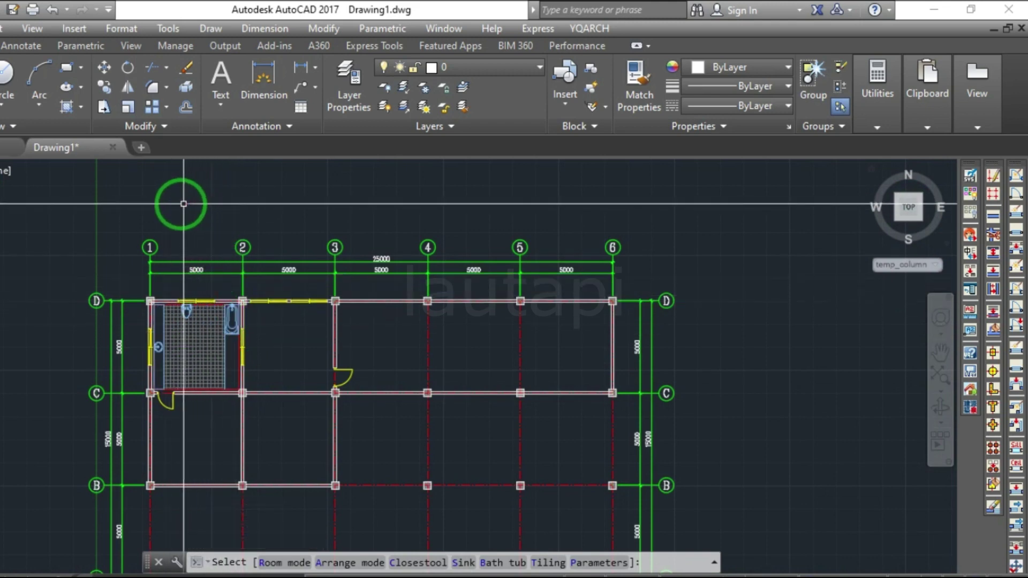
click(202, 206)
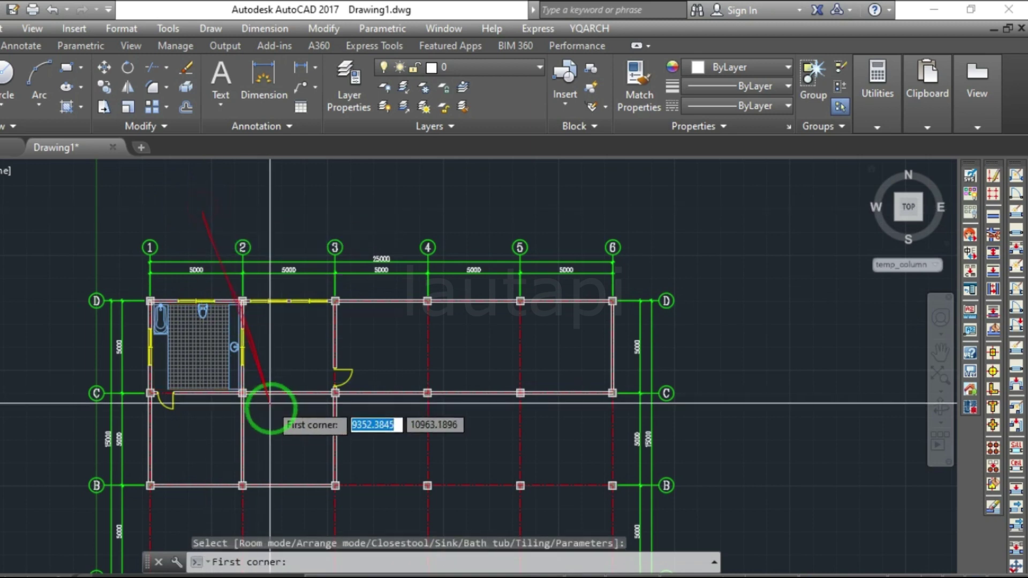
scroll(269, 405, up, 3)
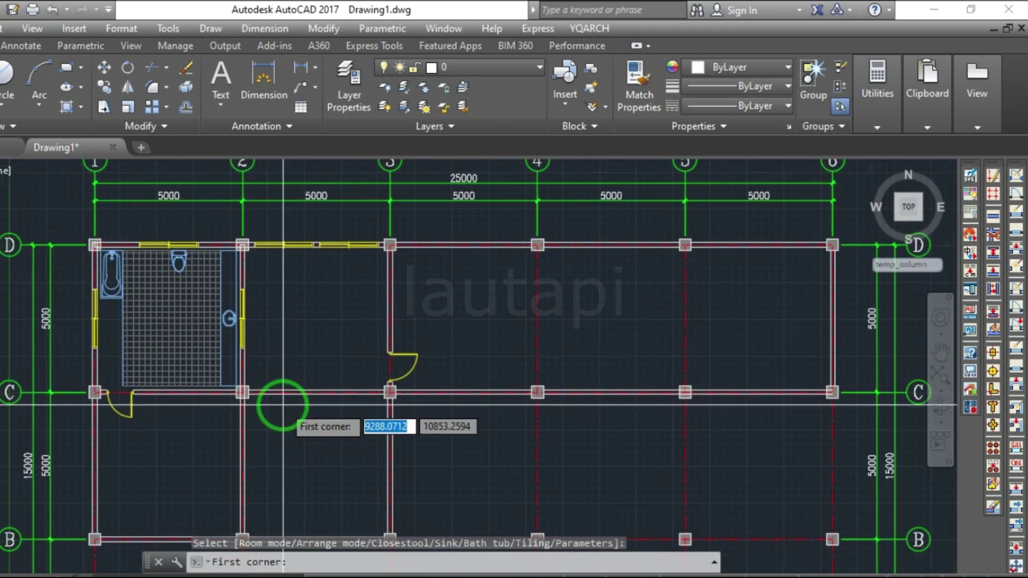
key(Escape)
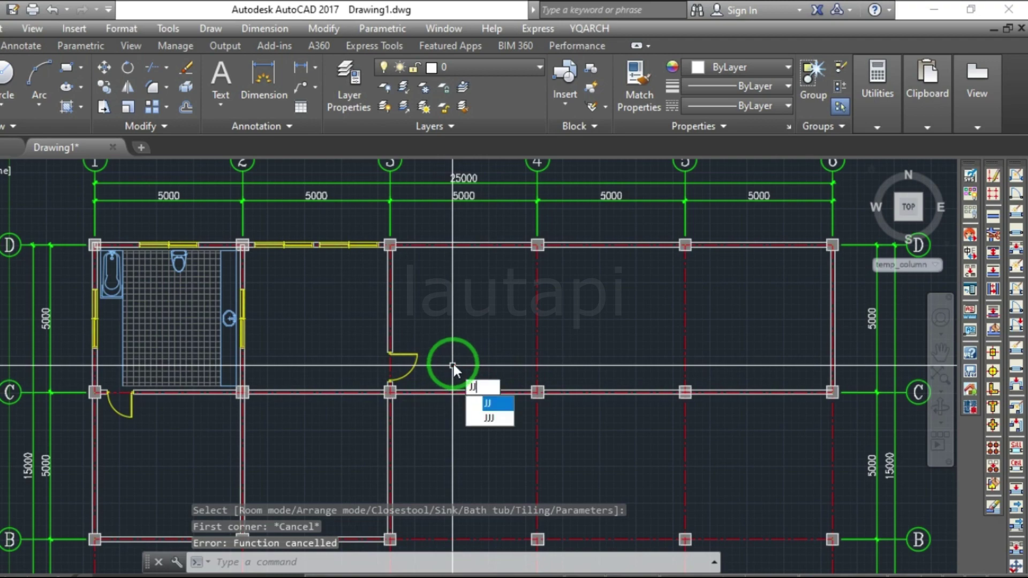
Step: Repeat the JJ furniture arrangement command and choose the Bedroom layout
key(Return)
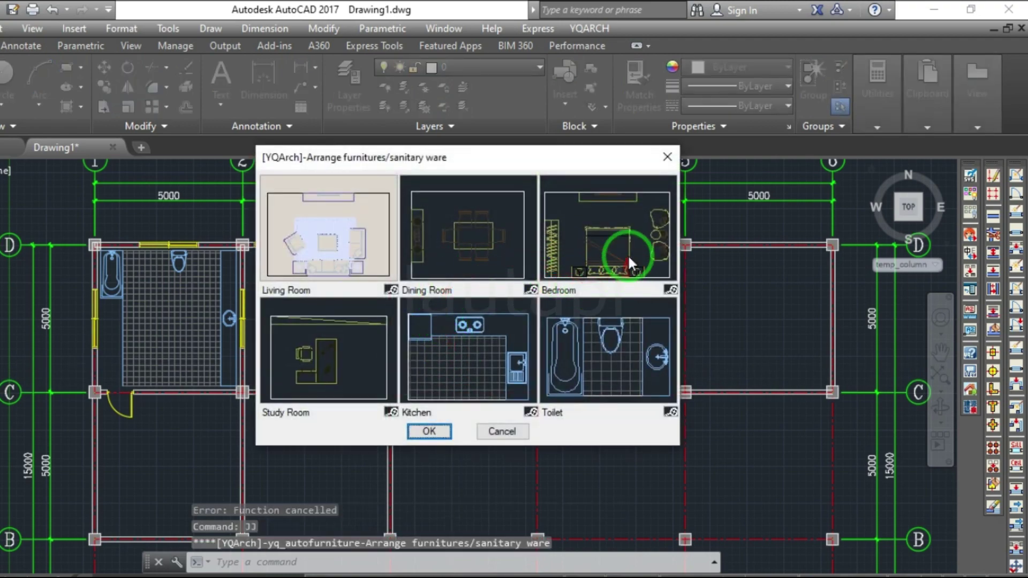
click(616, 252)
click(444, 434)
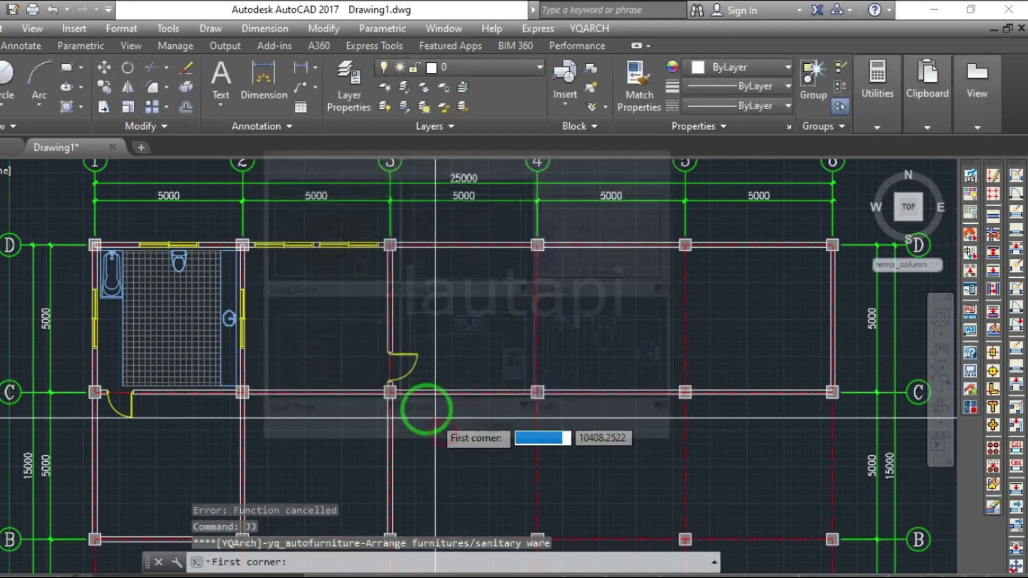
scroll(425, 413, up, 2)
scroll(252, 247, up, 3)
scroll(184, 236, up, 2)
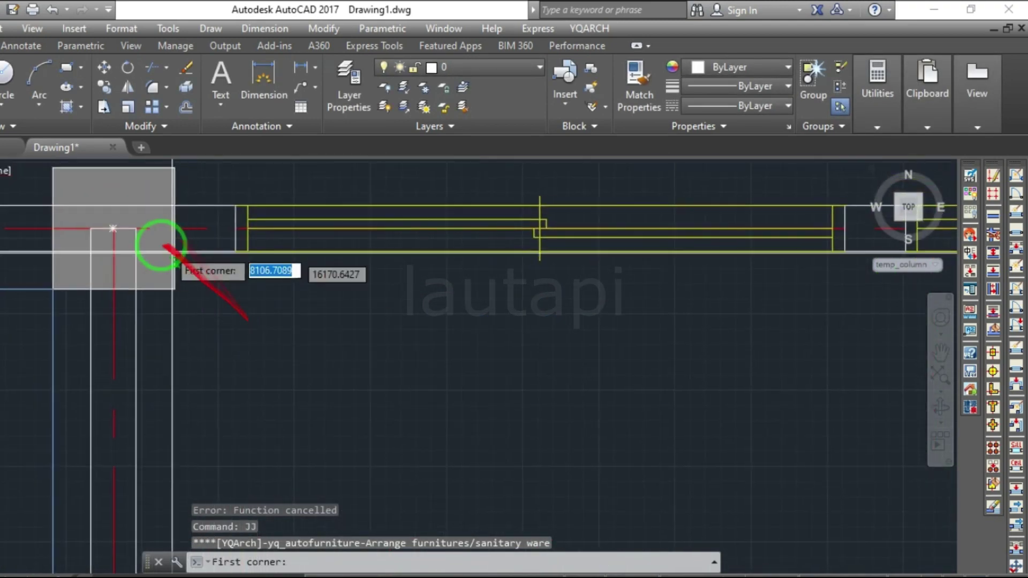
Step: Span the bedroom layout from the room's top-left column to column C3
click(113, 230)
scroll(206, 245, down, 2)
scroll(410, 424, down, 3)
scroll(410, 425, up, 5)
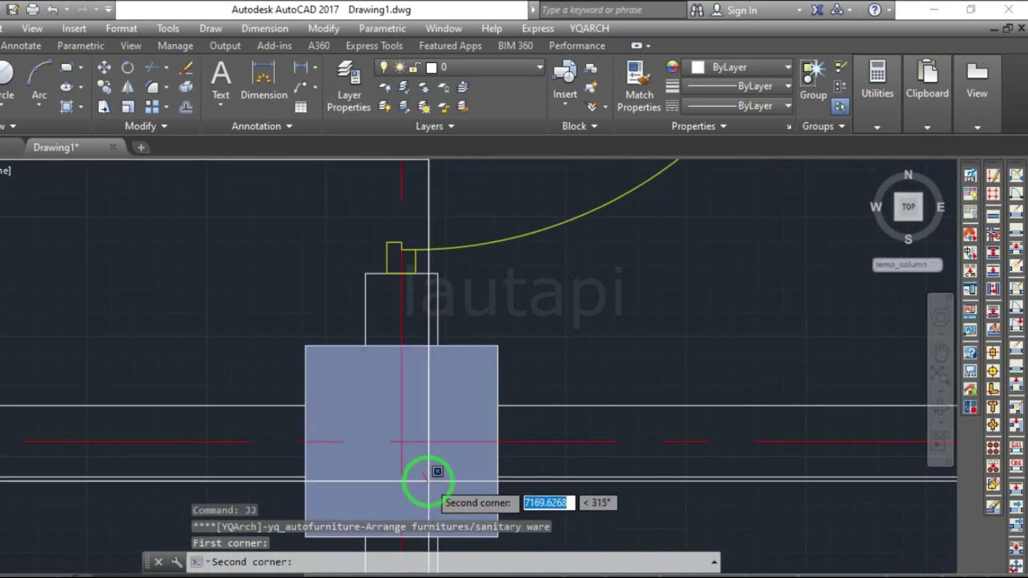
click(401, 441)
scroll(375, 407, down, 4)
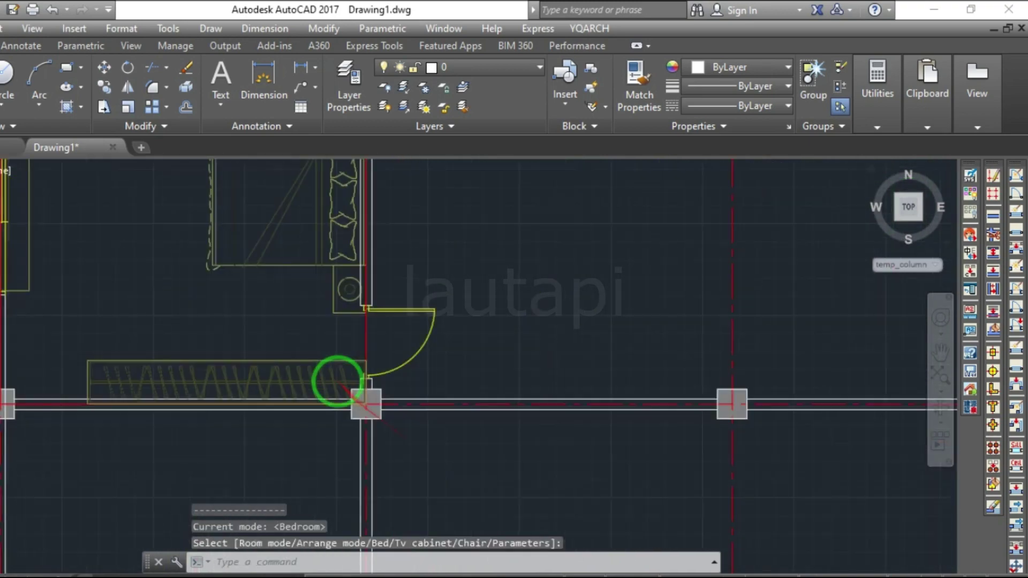
scroll(322, 375, down, 2)
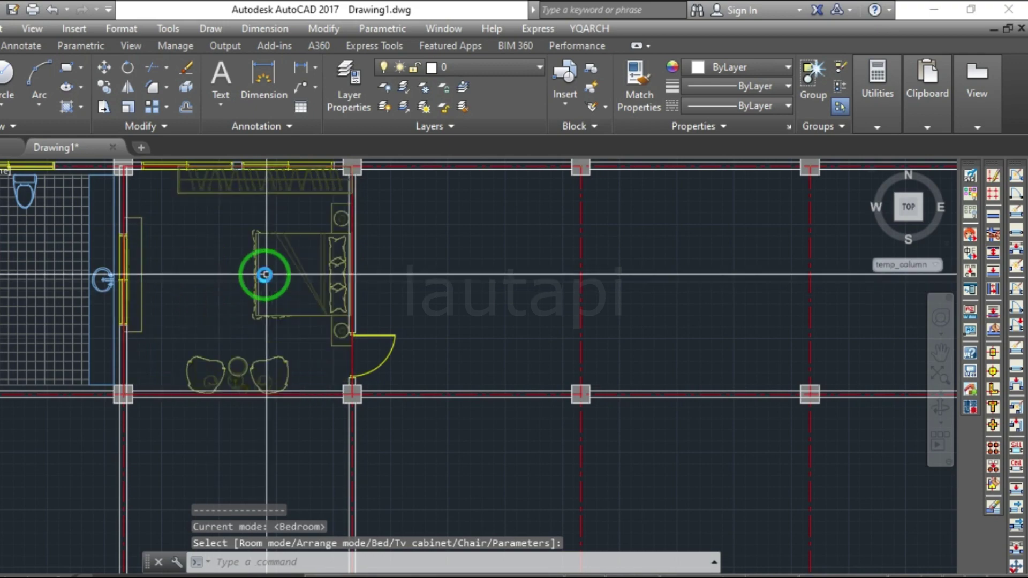
Step: Accept the bedroom furniture arrangement, end the command and zoom to the whole plan
click(264, 275)
scroll(333, 339, down, 3)
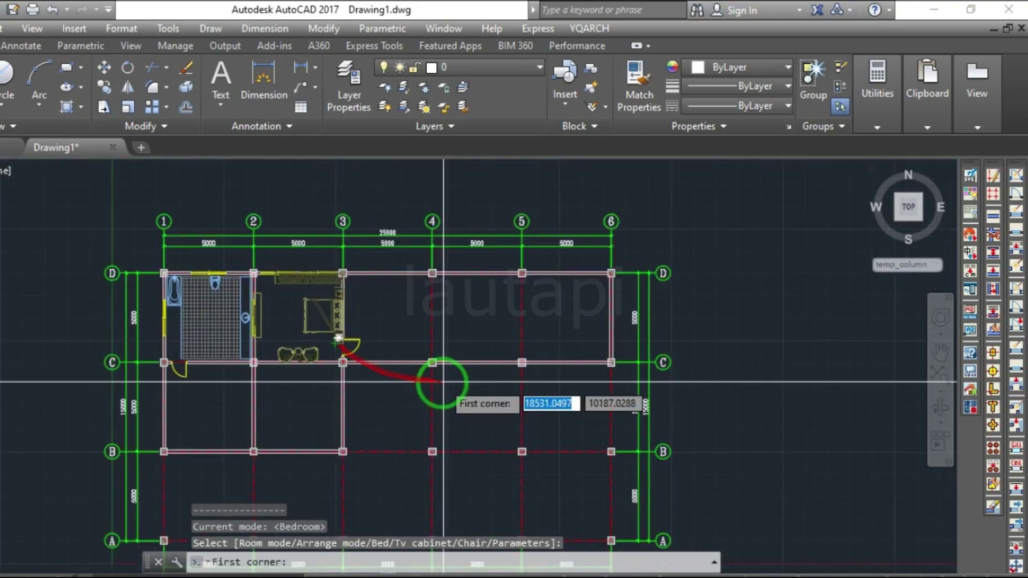
scroll(430, 365, down, 1)
key(Escape)
middle_click(423, 367)
middle_click(423, 367)
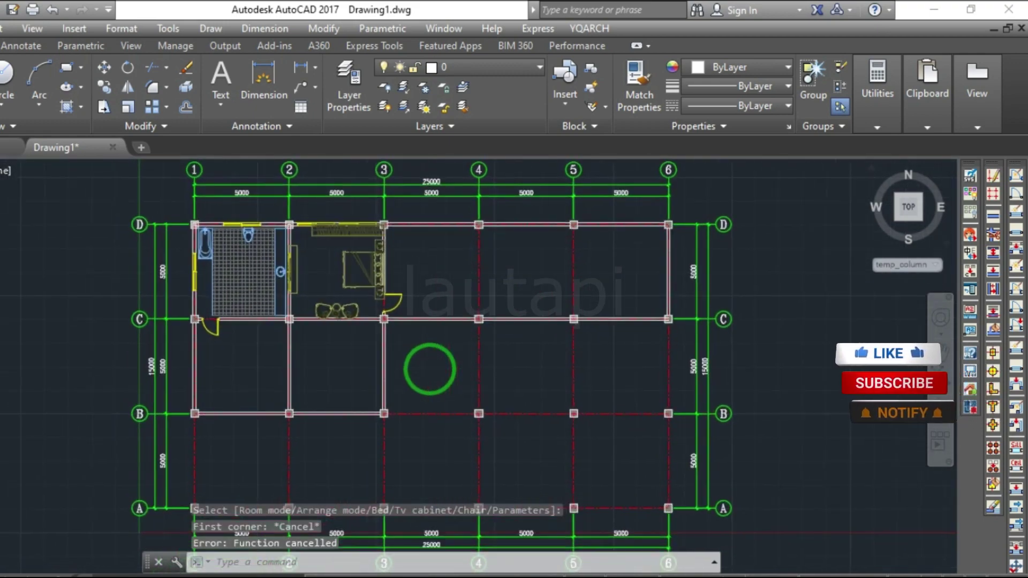